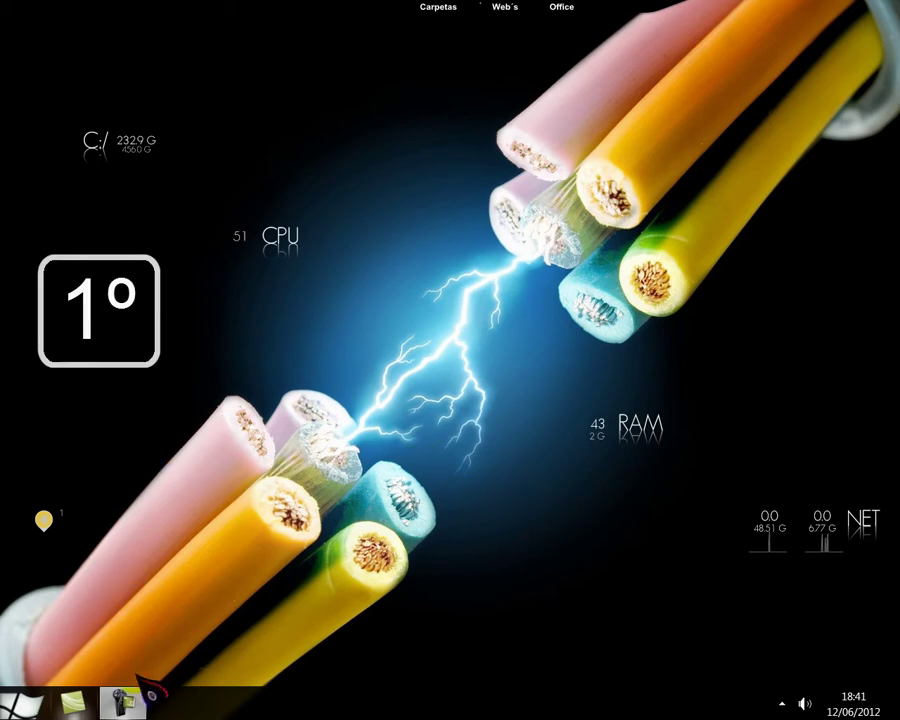
# Bring up Task Manager listing the 56 running processes and their CPU usage.
pyautogui.click(82, 706)
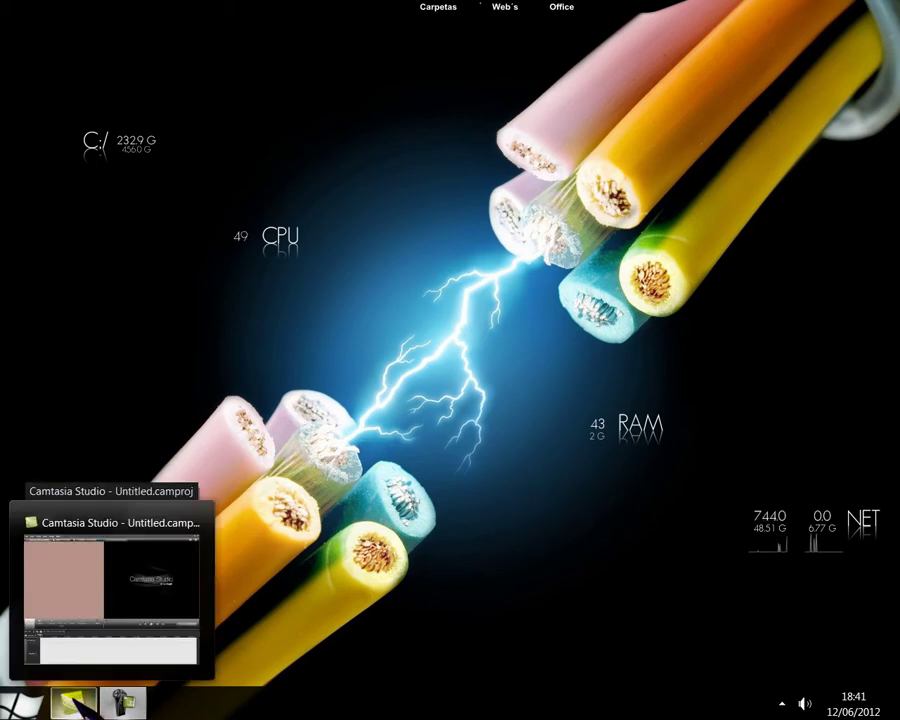
pyautogui.click(90, 703)
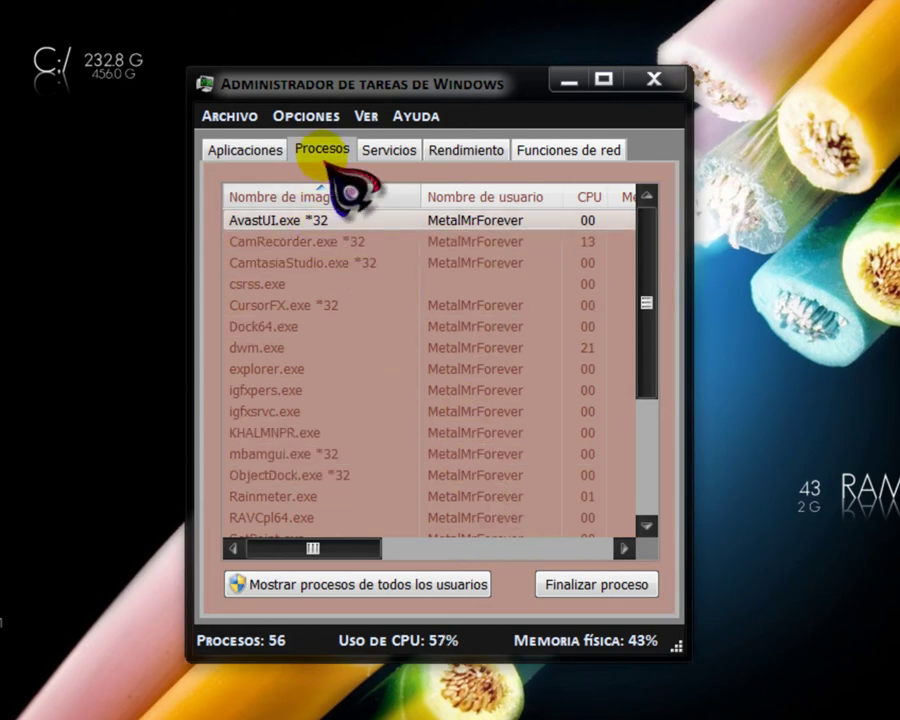
# Return to the Procesos list and maximize Task Manager to reveal memory and description columns.
pyautogui.click(247, 150)
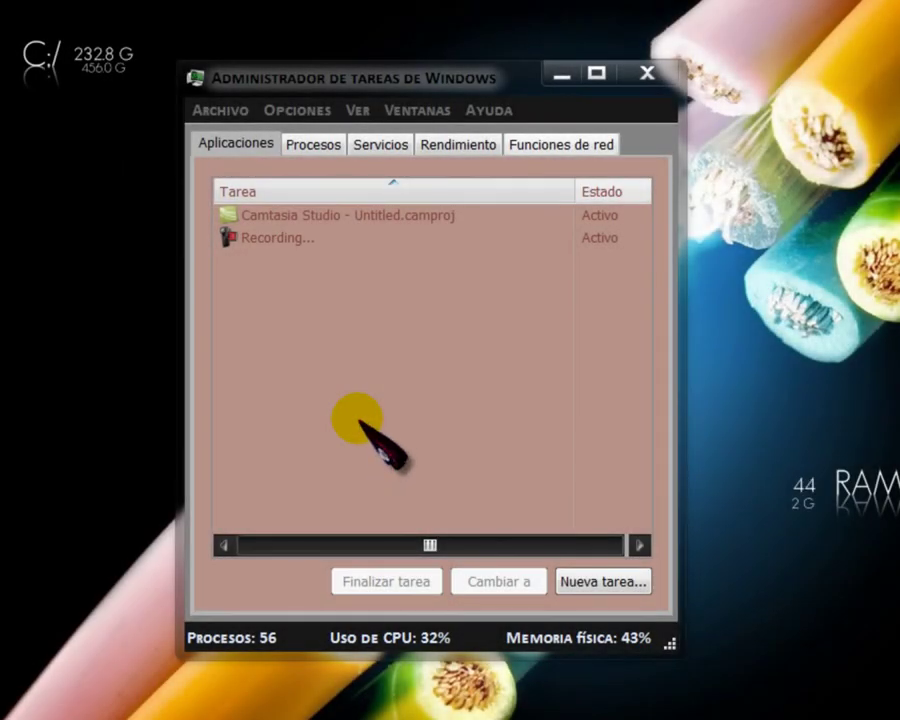
pyautogui.click(314, 146)
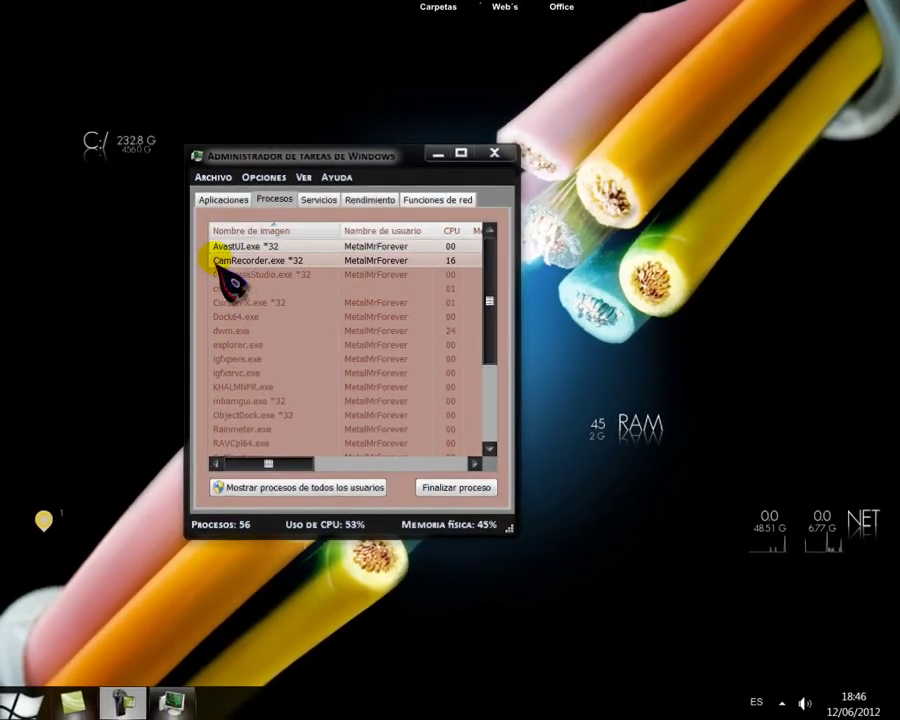
pyautogui.click(461, 153)
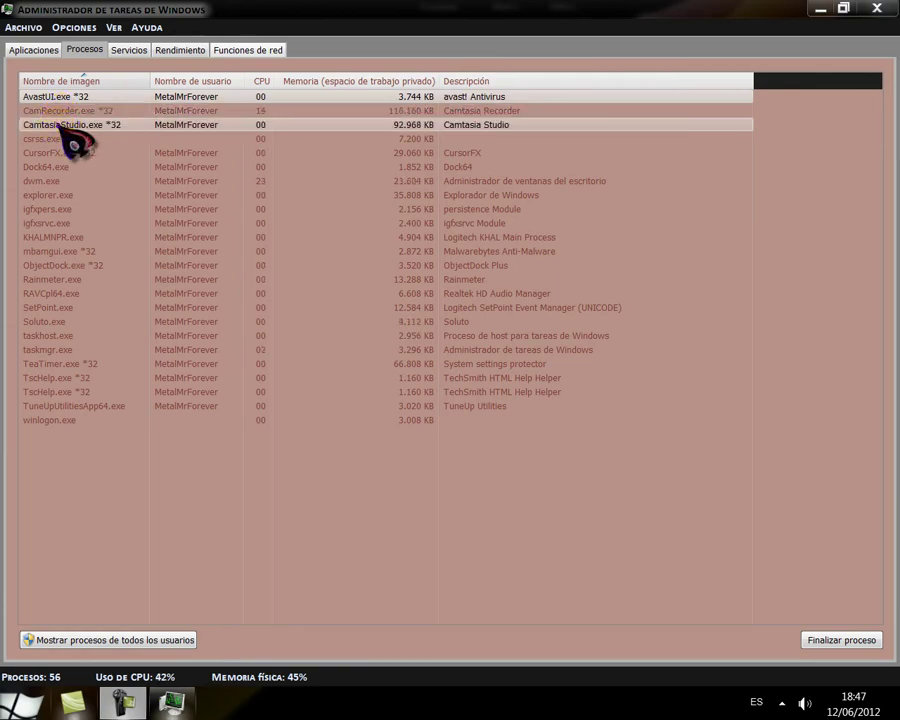
# Set CamtasiaStudio.exe priority to Alta and restore Task Manager to its smaller window.
pyautogui.rightClick(58, 127)
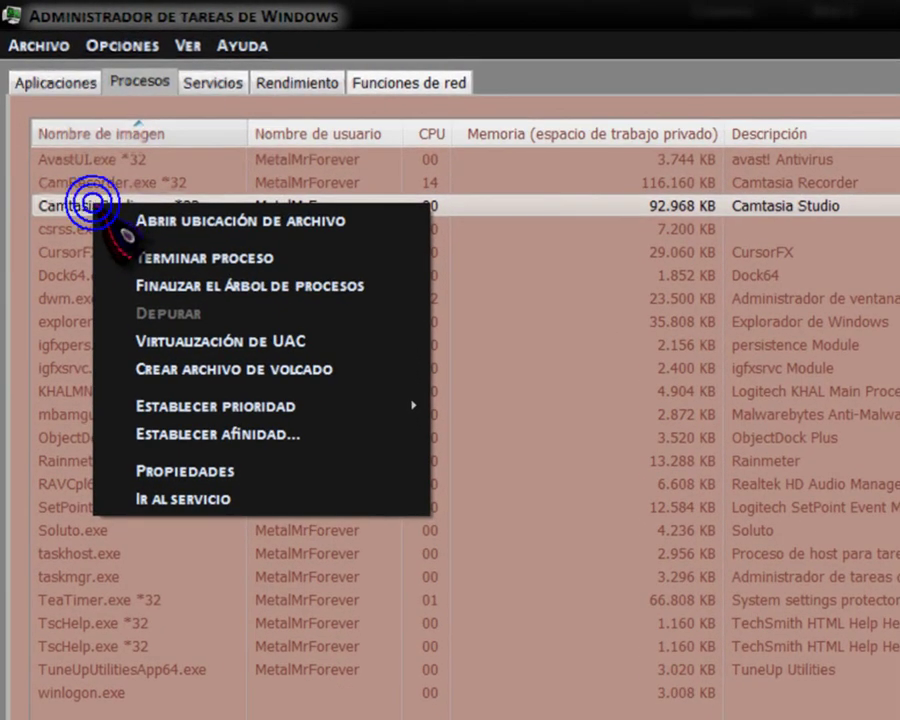
pyautogui.moveTo(45, 202)
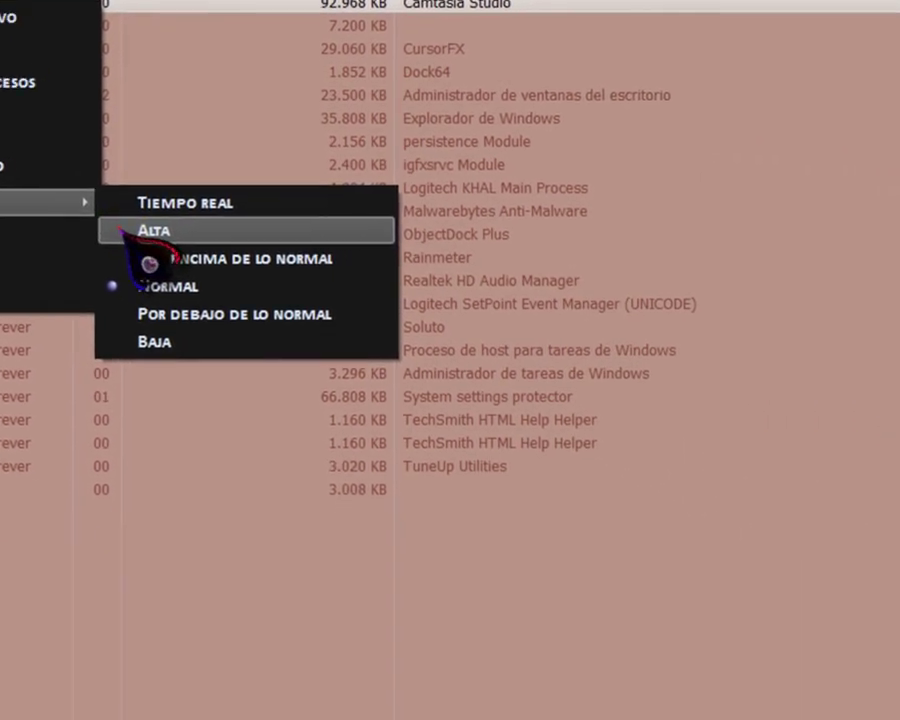
pyautogui.click(488, 433)
pyautogui.click(117, 228)
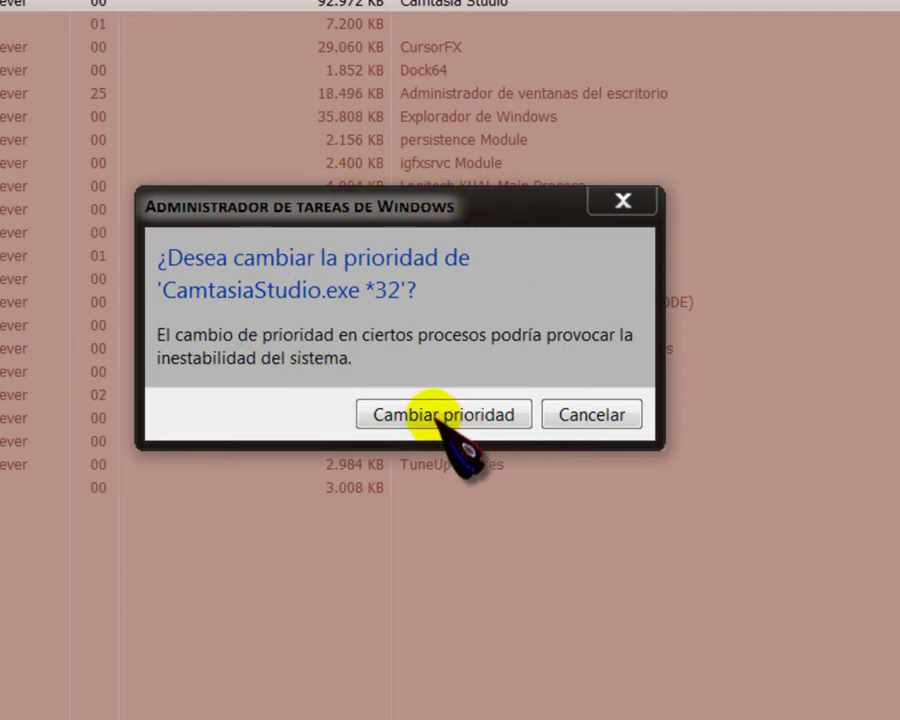
pyautogui.click(440, 418)
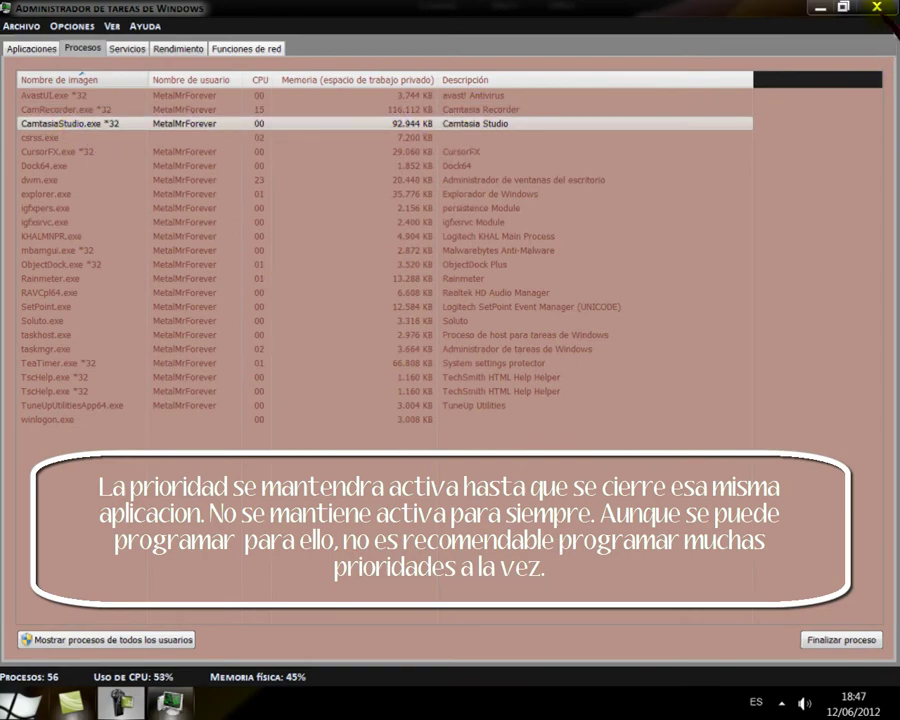
pyautogui.click(843, 7)
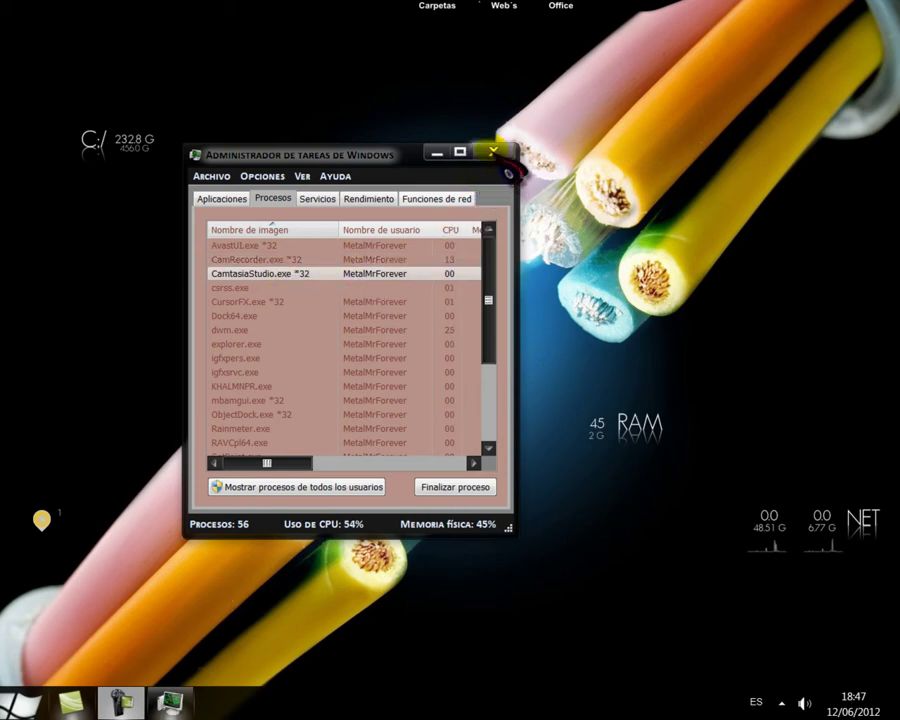
# Close Task Manager, then use the Equipo dock icon for the Computer window.
pyautogui.click(493, 152)
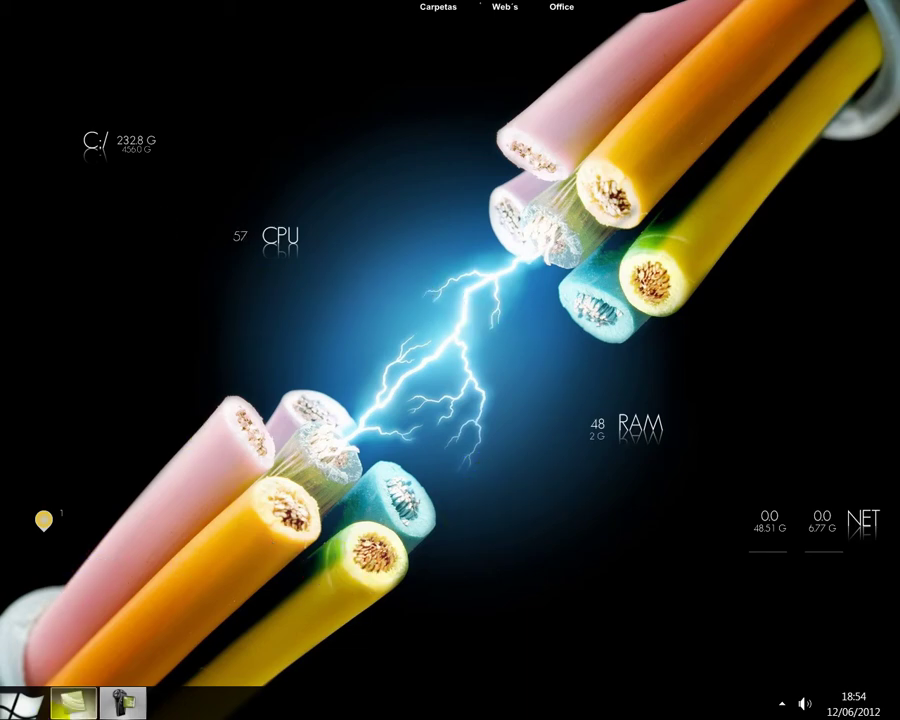
pyautogui.moveTo(35, 635)
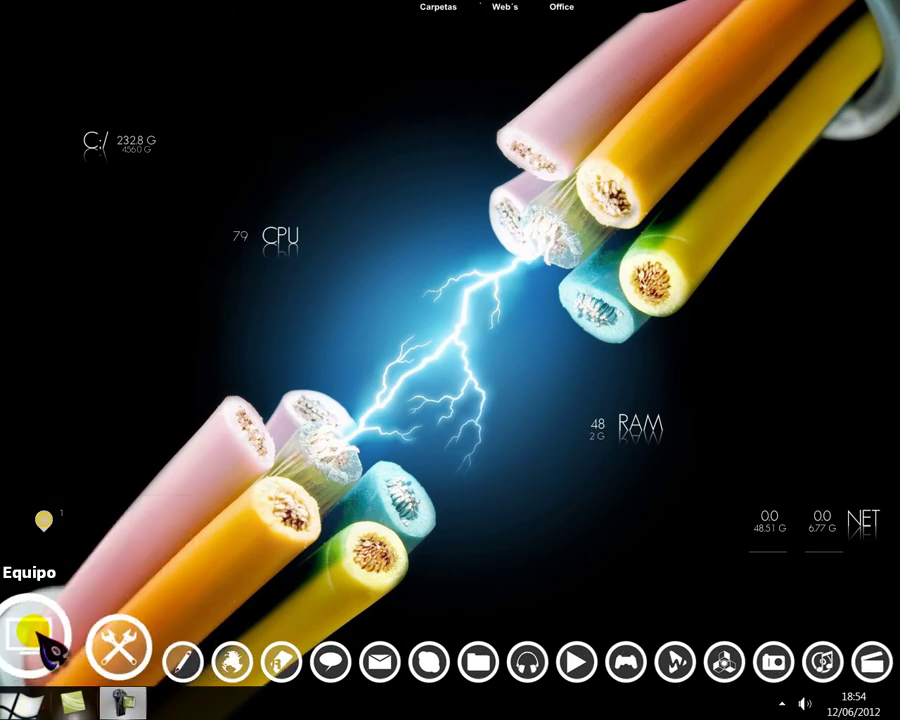
pyautogui.click(33, 632)
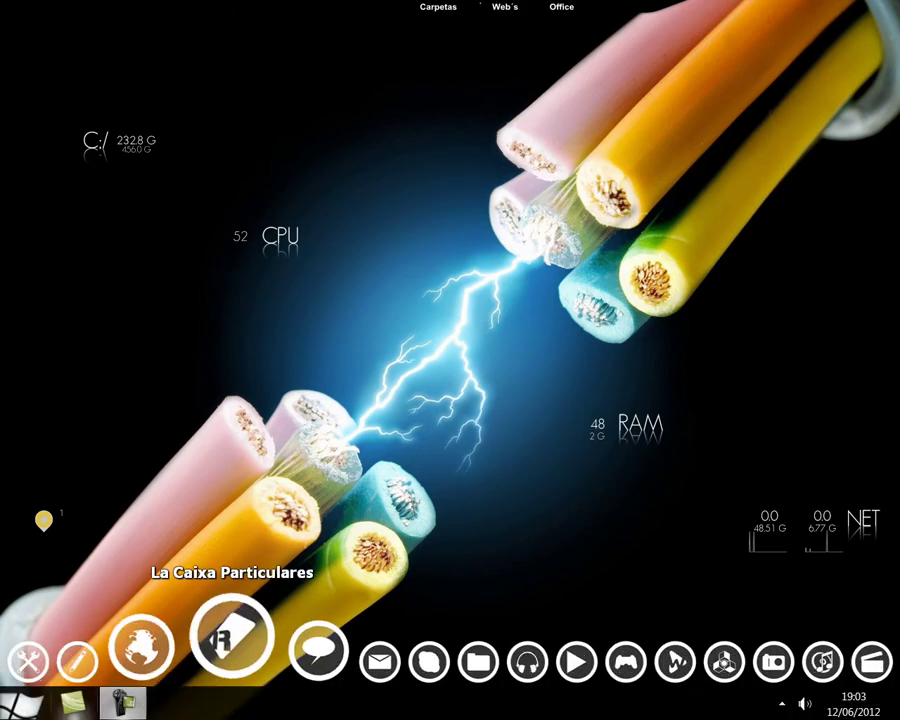
pyautogui.moveTo(123, 703)
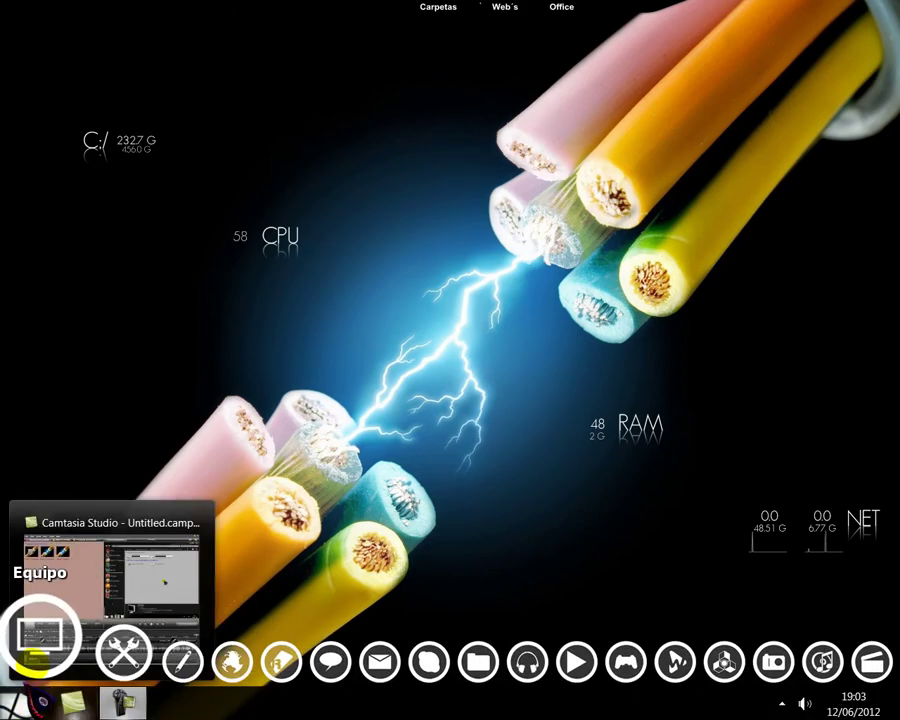
# Open Computer with Win+E and reveal the Herramientas menu using Alt.
pyautogui.press('super+e')
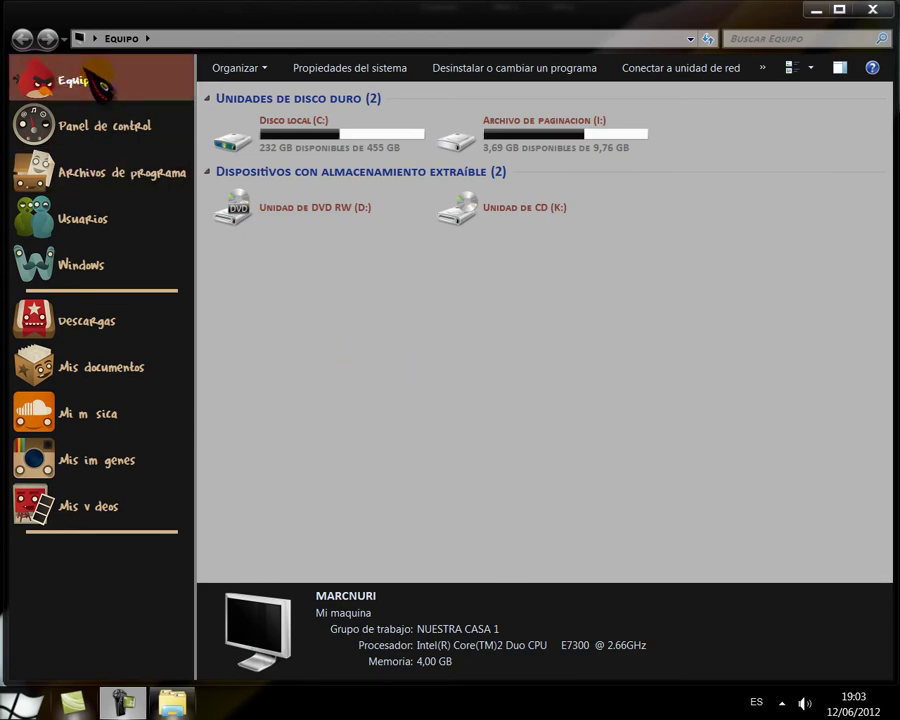
pyautogui.click(358, 306)
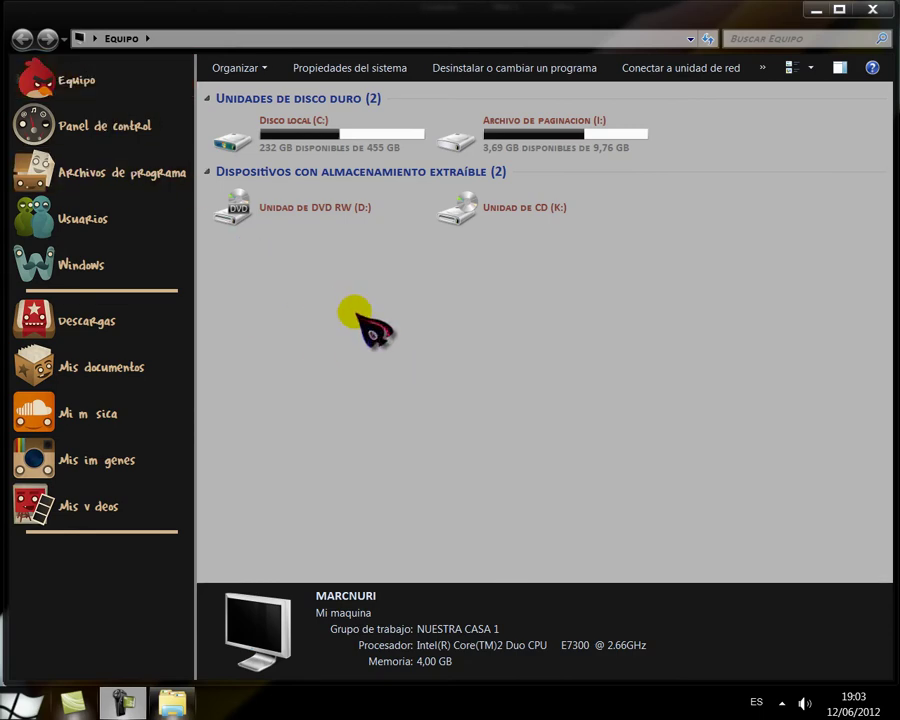
pyautogui.press('alt')
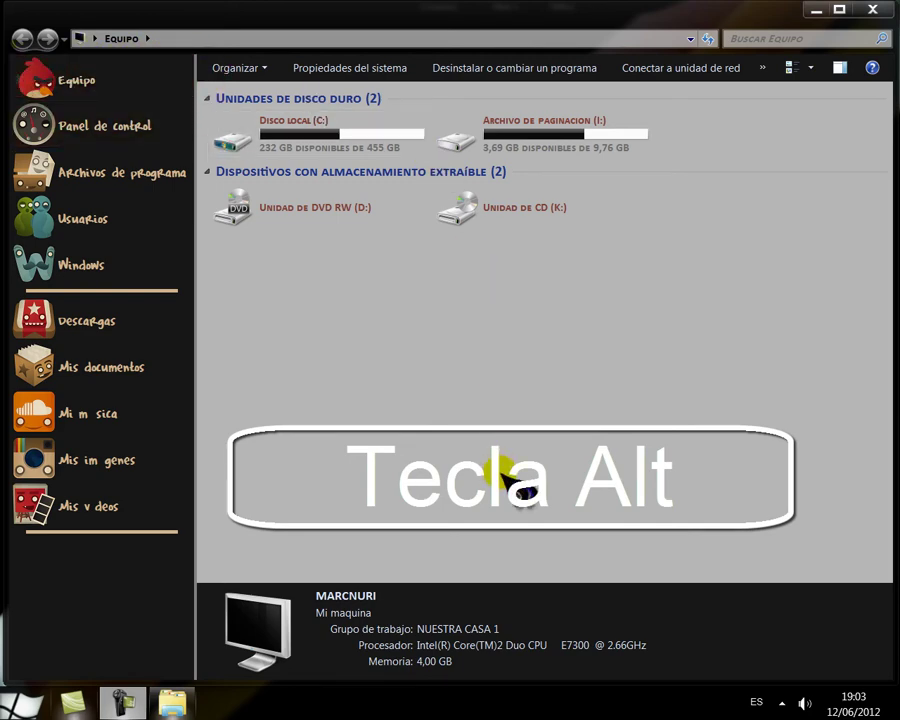
pyautogui.press('alt')
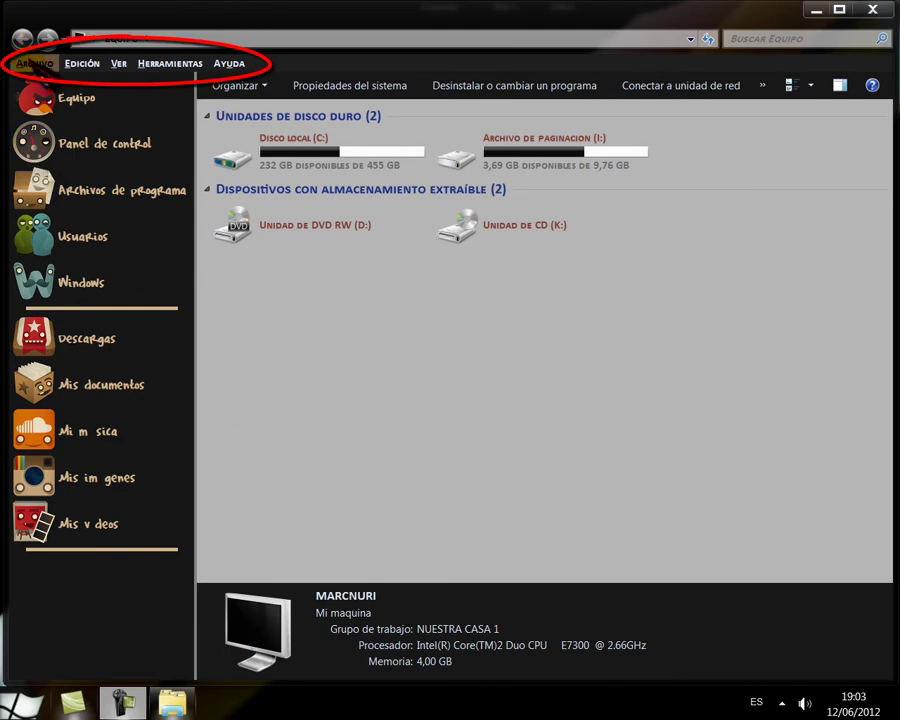
pyautogui.press('Right')
pyautogui.press('Right')
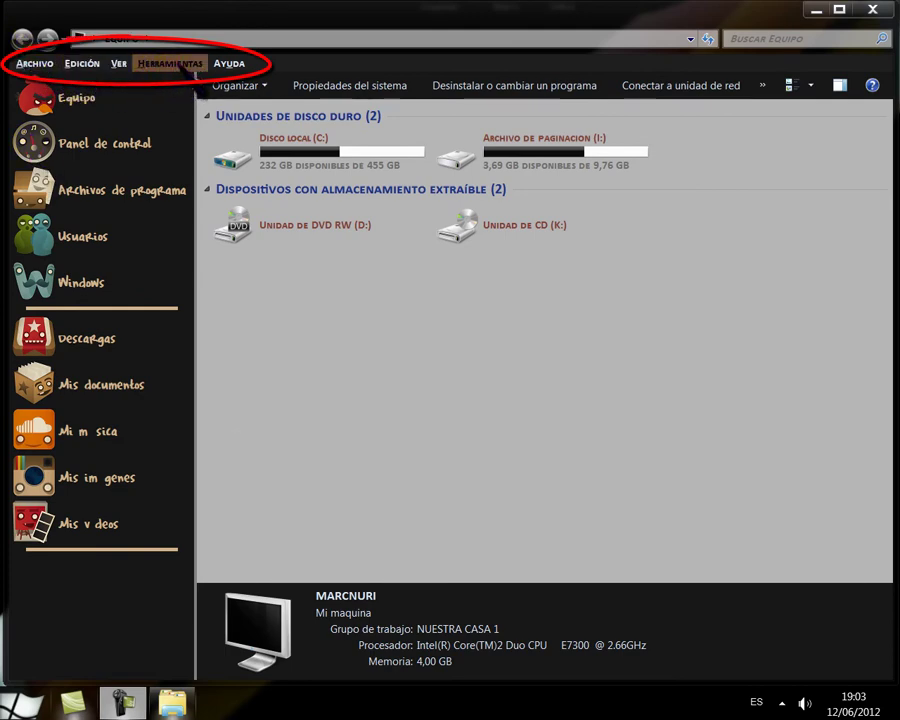
pyautogui.click(183, 66)
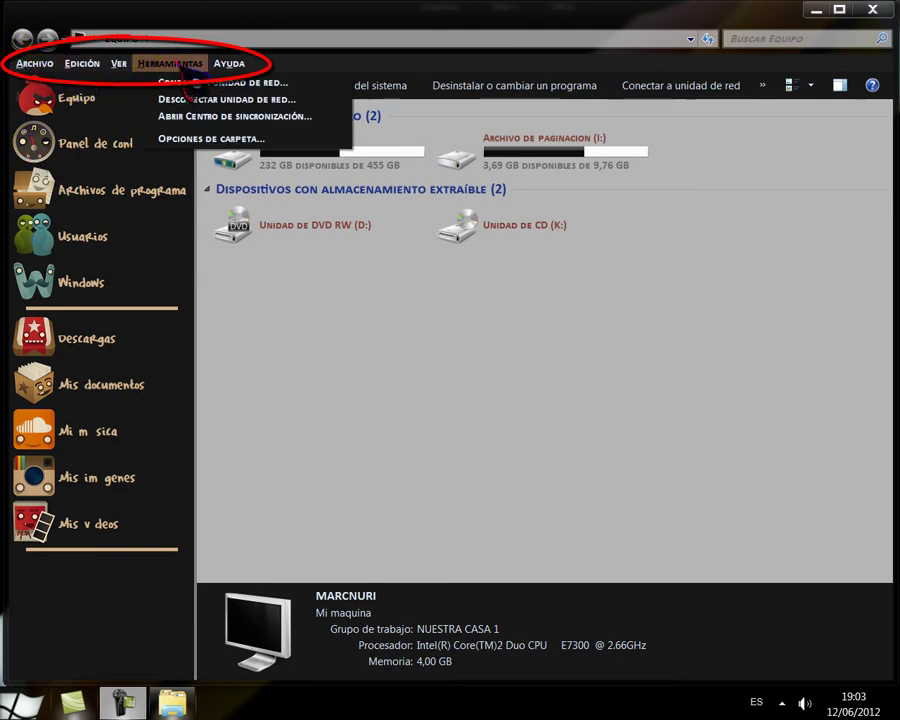
# On the Ver tab of Opciones de carpeta, stop hiding extensions for known file types.
pyautogui.click(200, 140)
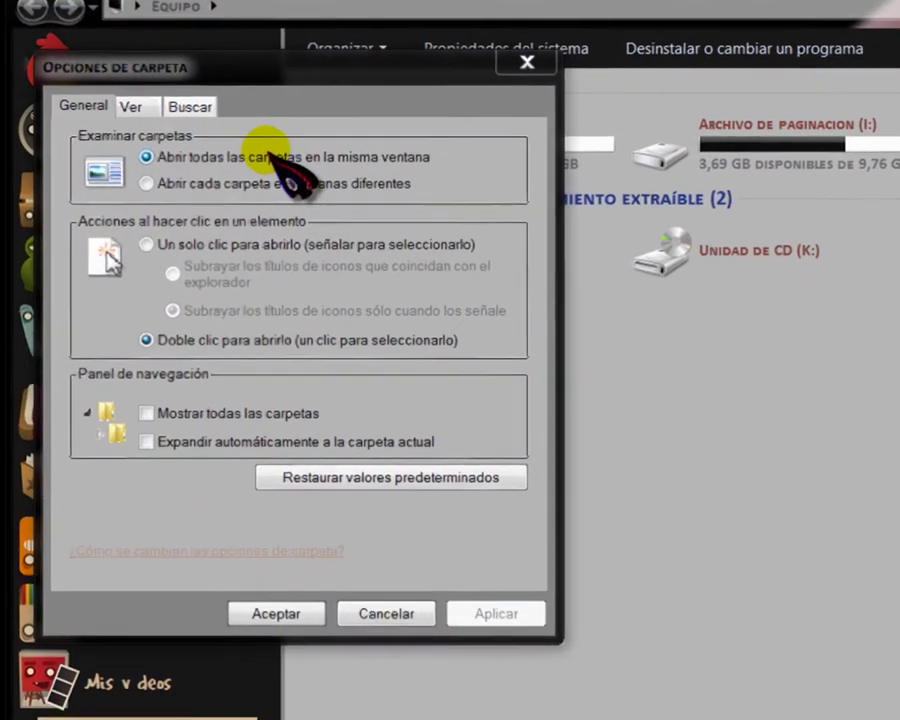
pyautogui.click(135, 106)
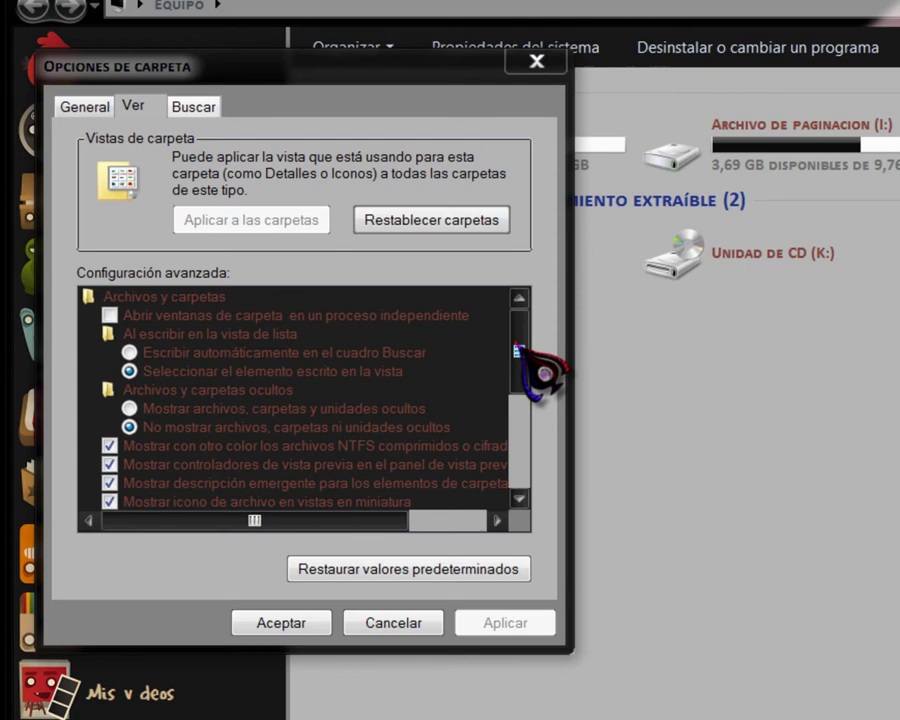
pyautogui.moveTo(517, 350); pyautogui.dragTo(517, 435)
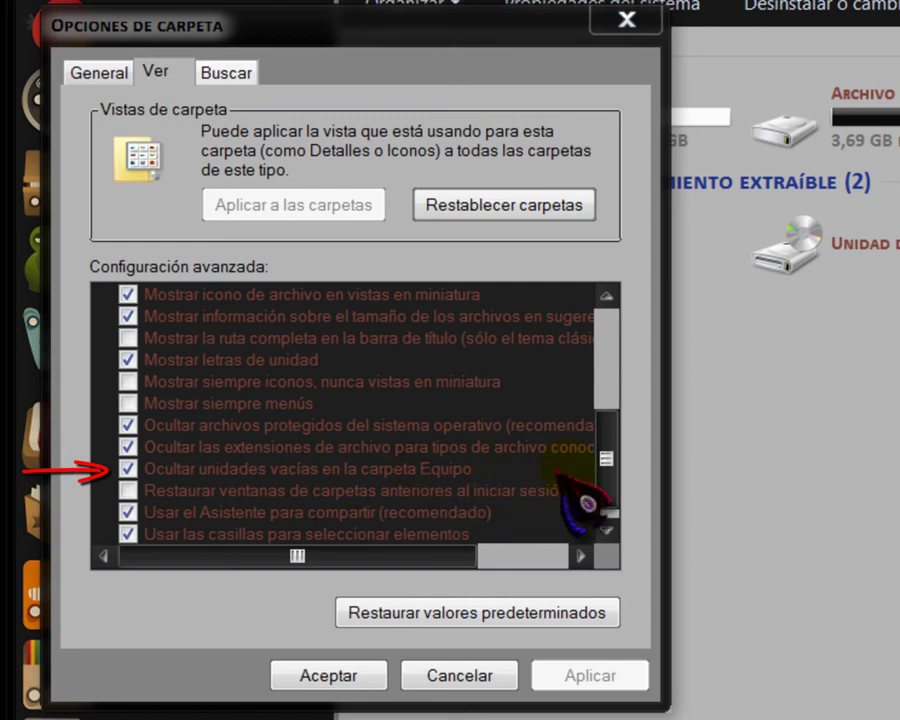
pyautogui.click(600, 448)
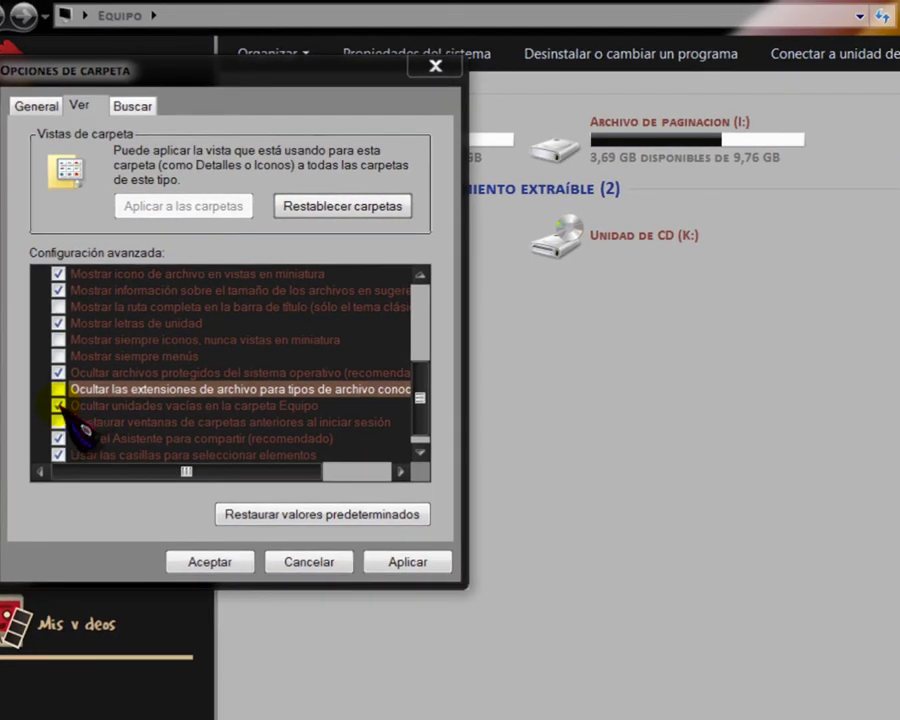
# Try showing empty drives, then re-hide them, keeping extensions visible, and confirm with Aceptar.
pyautogui.click(58, 405)
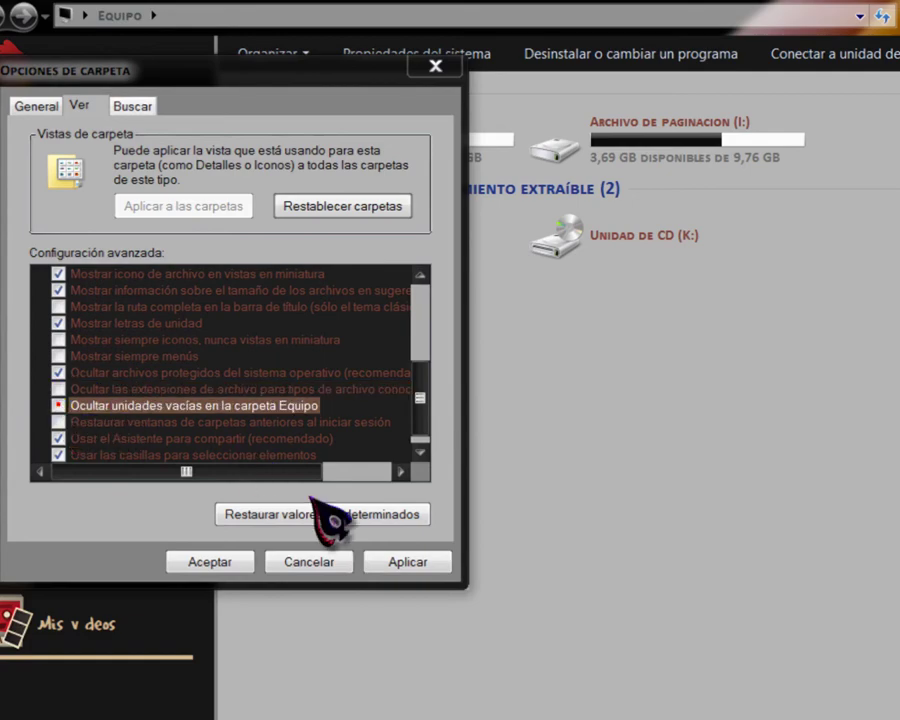
pyautogui.click(408, 562)
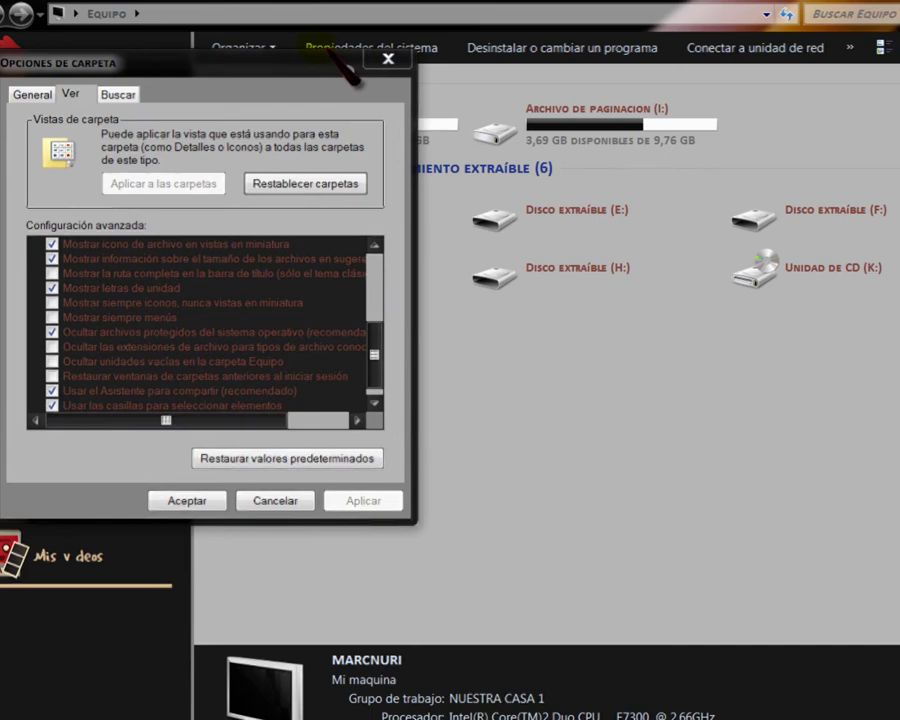
pyautogui.moveTo(310, 72)
pyautogui.mouseDown()
pyautogui.moveTo(297, 331)
pyautogui.moveTo(540, 410)
pyautogui.mouseUp()
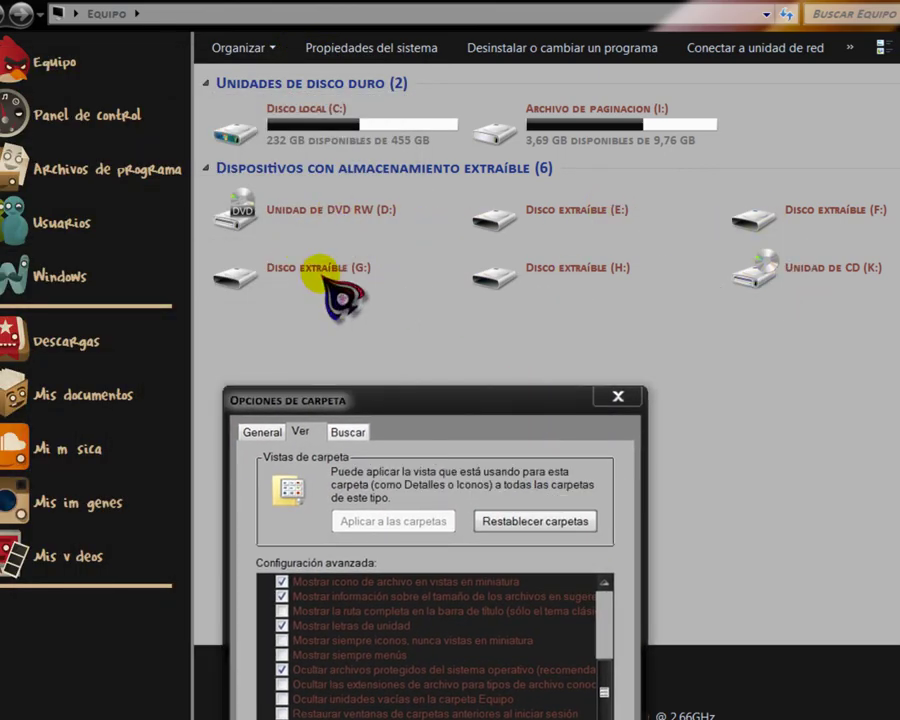
pyautogui.moveTo(437, 402)
pyautogui.mouseDown()
pyautogui.moveTo(386, 352)
pyautogui.moveTo(320, 188)
pyautogui.moveTo(416, 392)
pyautogui.moveTo(421, 386)
pyautogui.moveTo(294, 160)
pyautogui.mouseUp()
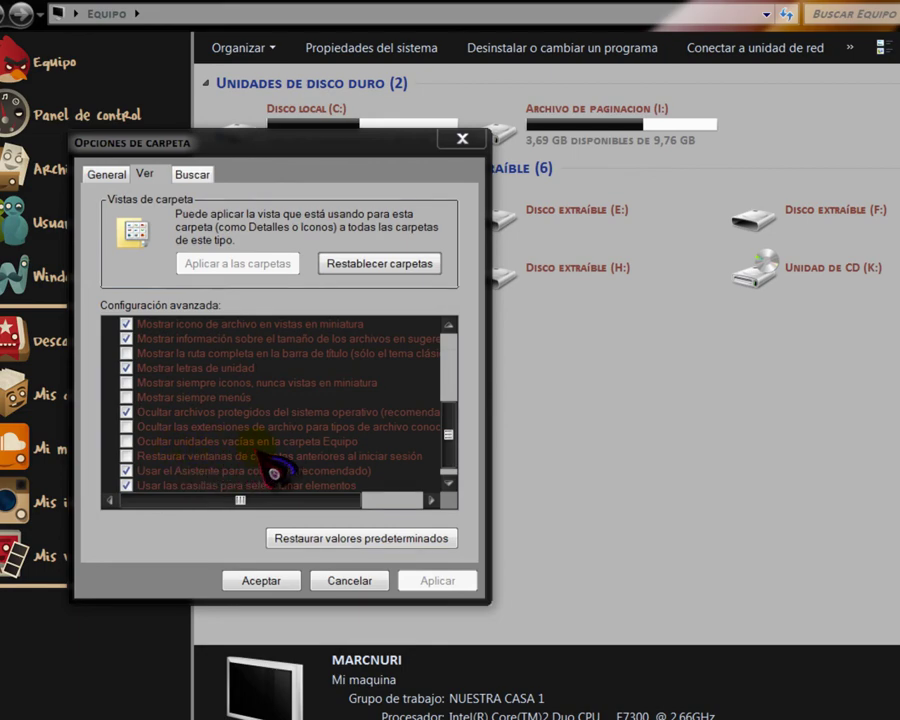
pyautogui.click(126, 441)
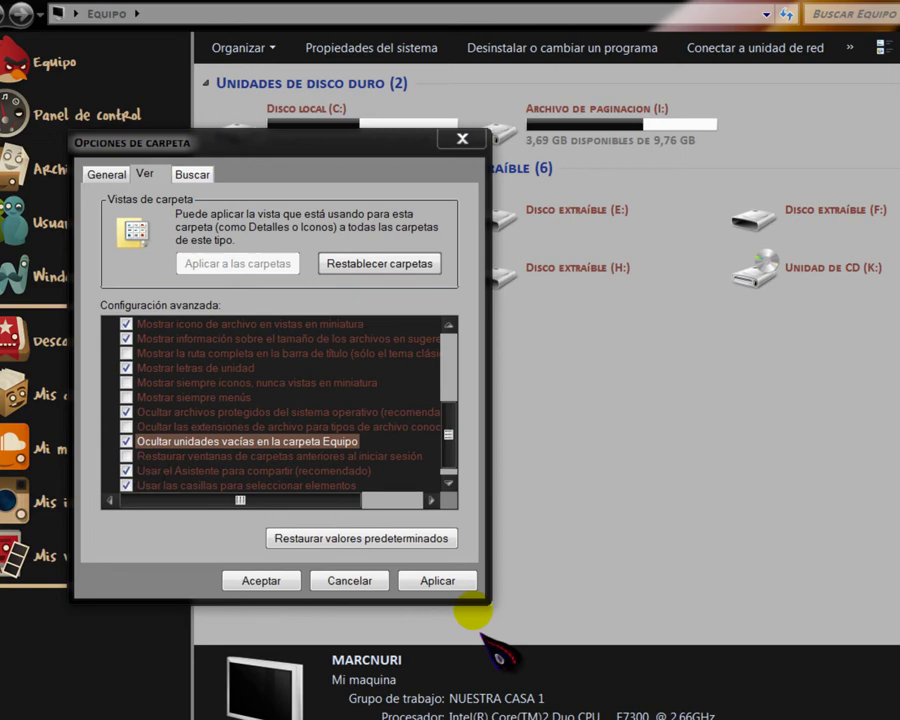
pyautogui.click(455, 580)
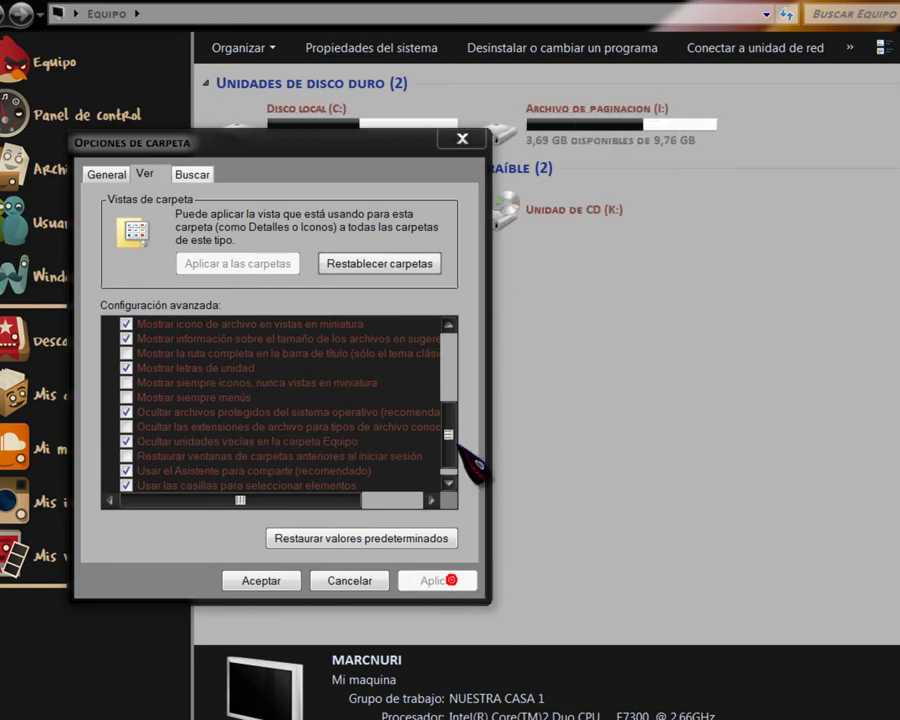
pyautogui.click(261, 580)
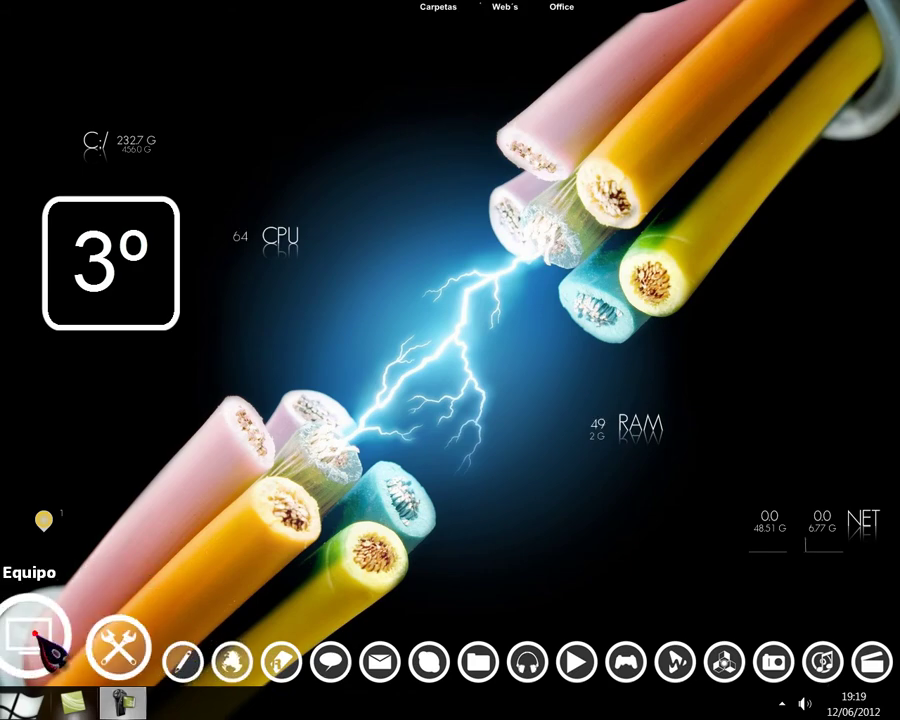
# Open Disco local (C:) from Computer and give its file list slightly more room.
pyautogui.click(42, 640)
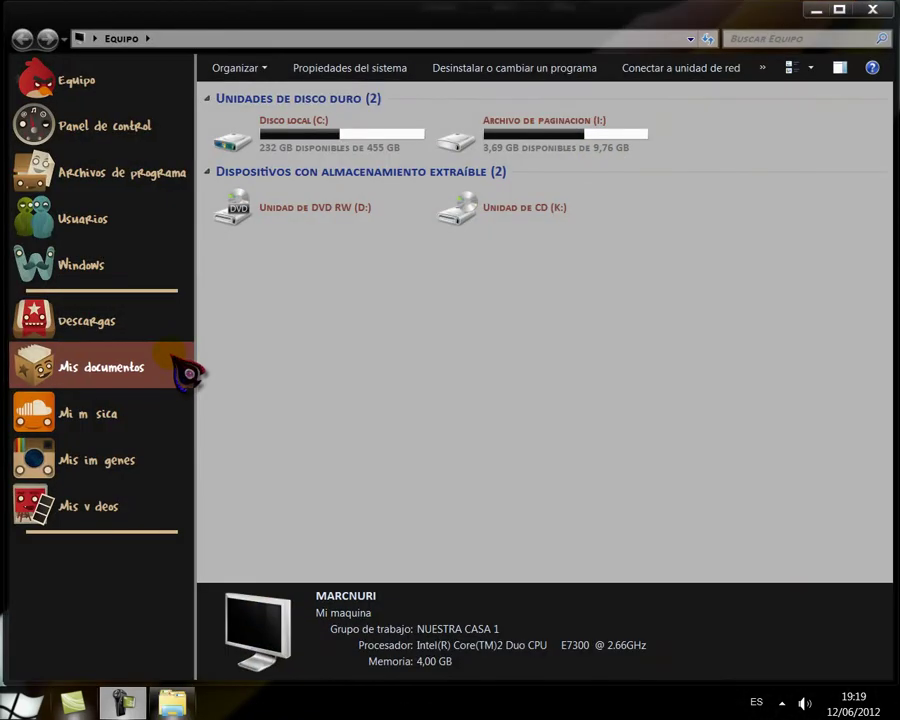
pyautogui.doubleClick(310, 135)
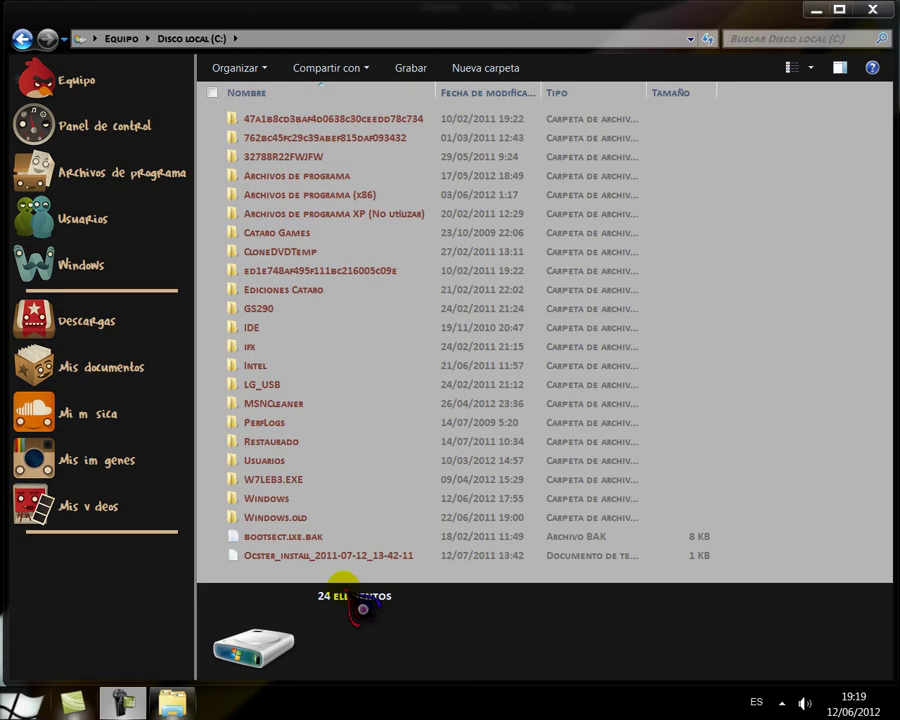
pyautogui.moveTo(346, 582); pyautogui.dragTo(345, 600)
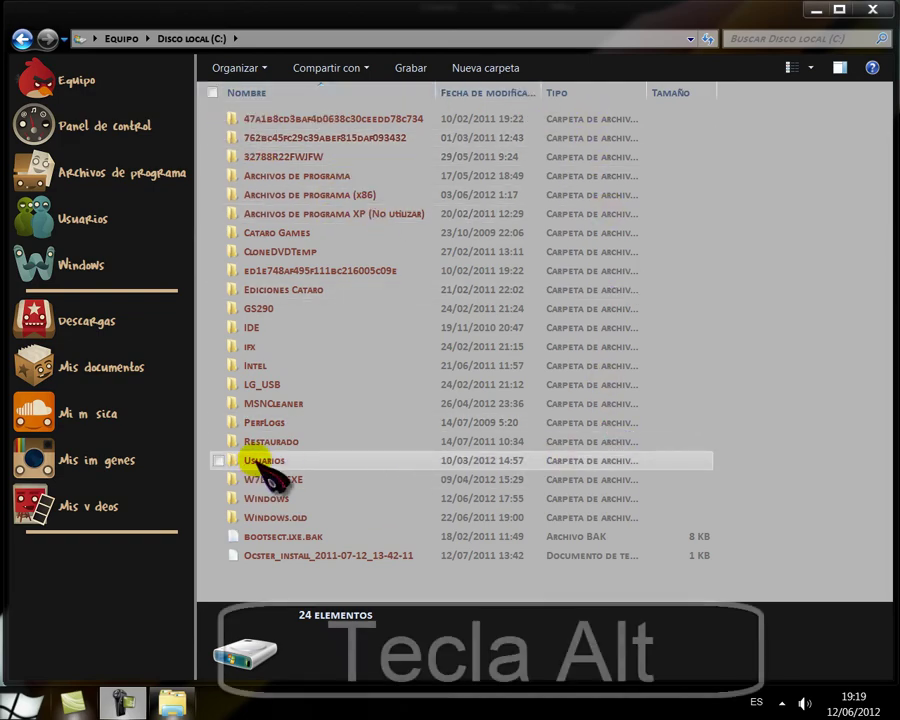
# Enable 'Mostrar archivos, carpetas y unidades ocultos' on the Ver tab of Opciones de carpeta and apply it.
pyautogui.press('alt')
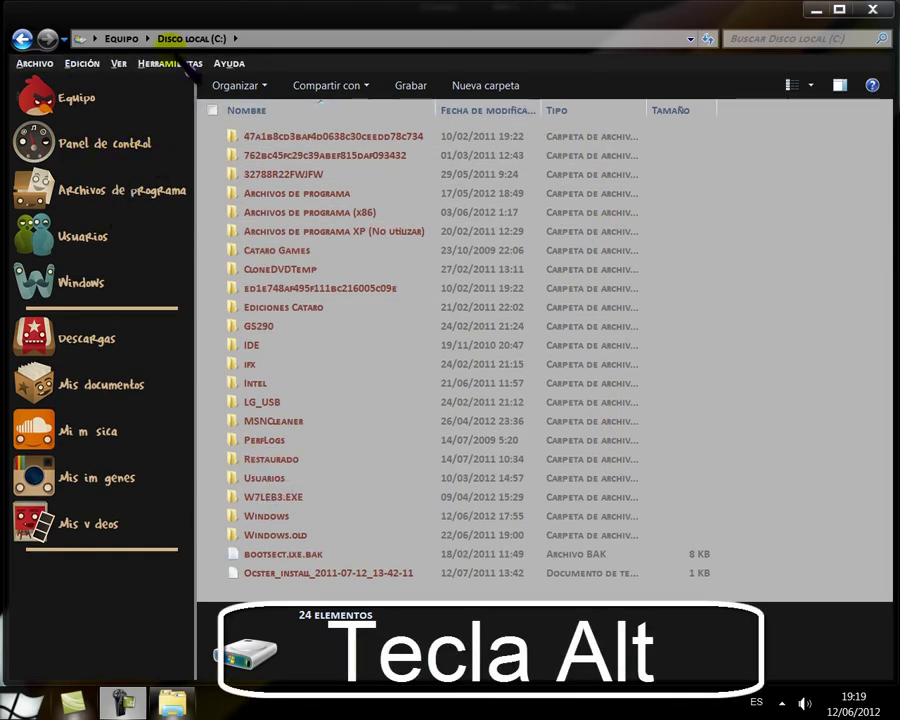
pyautogui.click(178, 64)
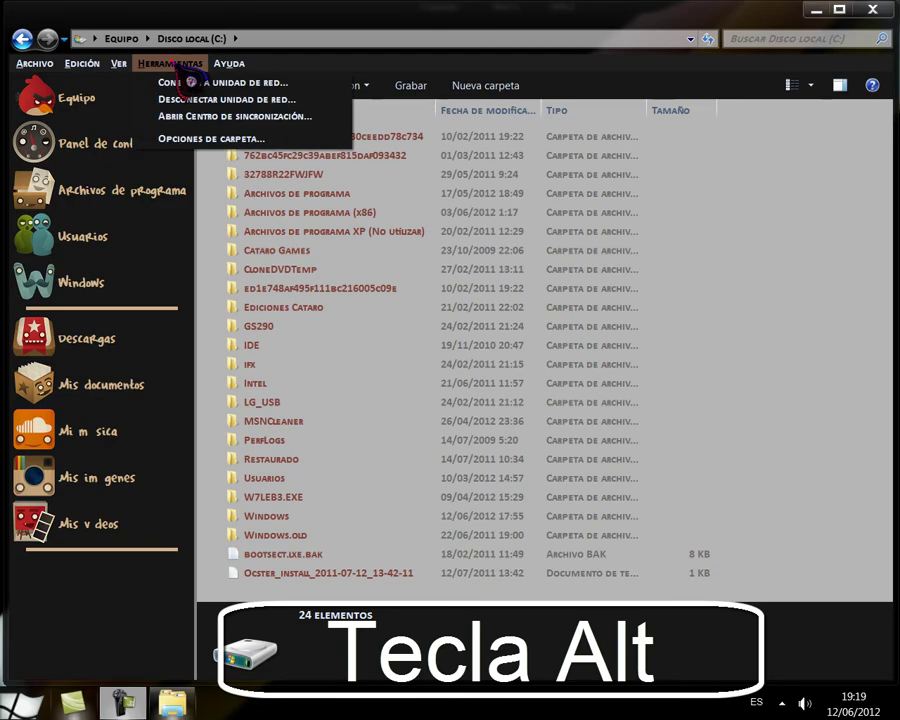
pyautogui.click(205, 138)
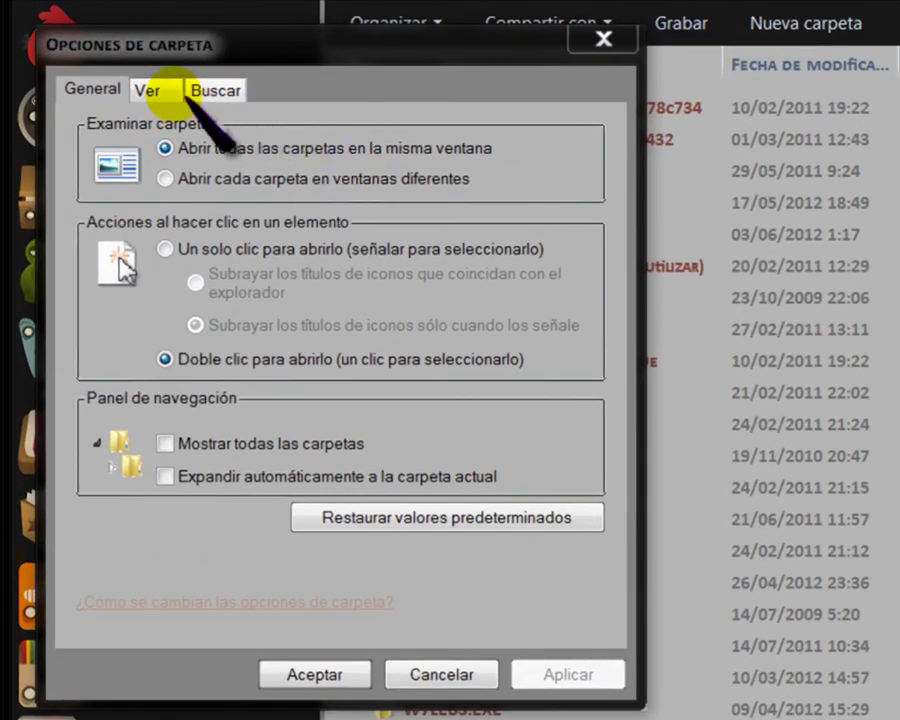
pyautogui.click(165, 90)
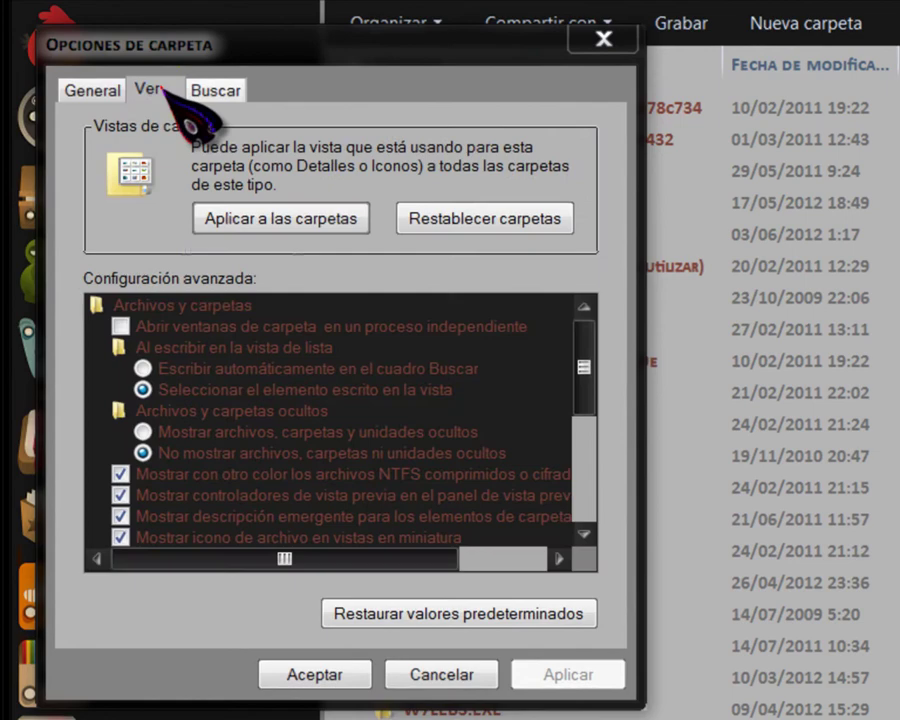
pyautogui.click(170, 90)
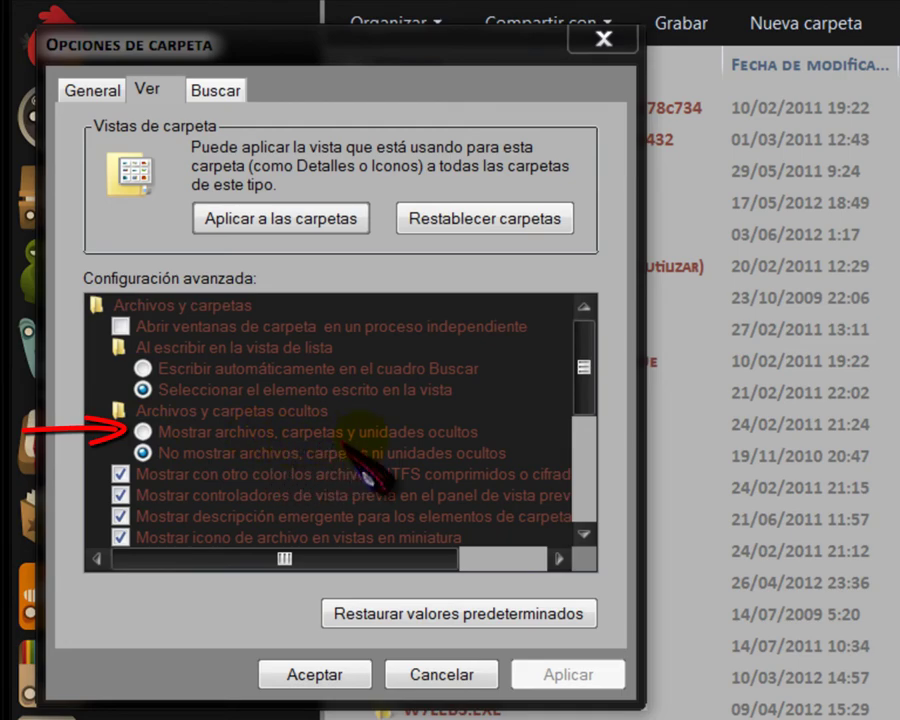
pyautogui.click(142, 432)
pyautogui.click(568, 674)
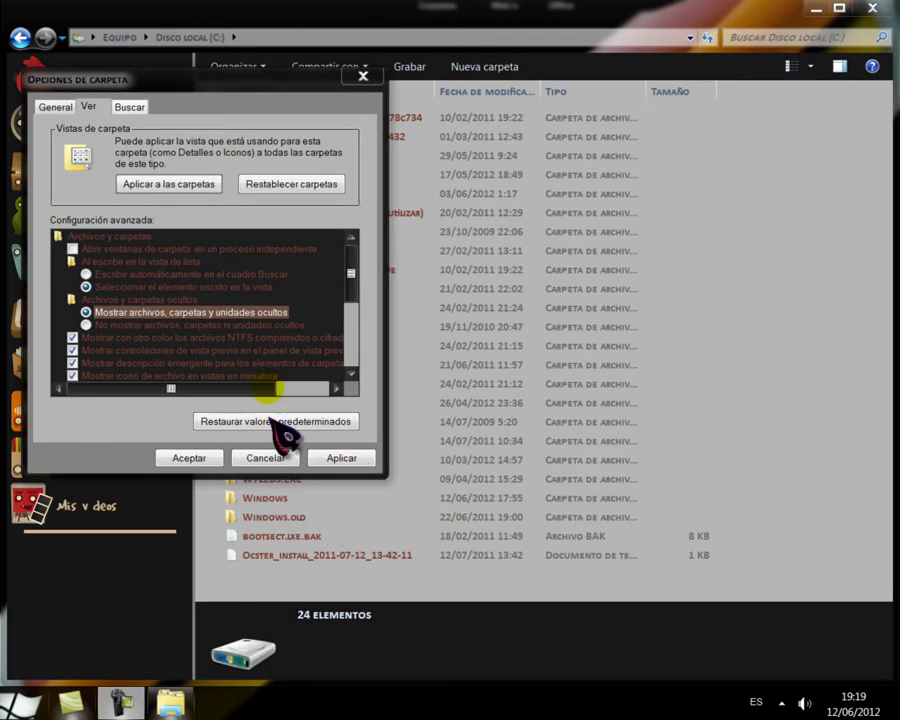
pyautogui.click(342, 460)
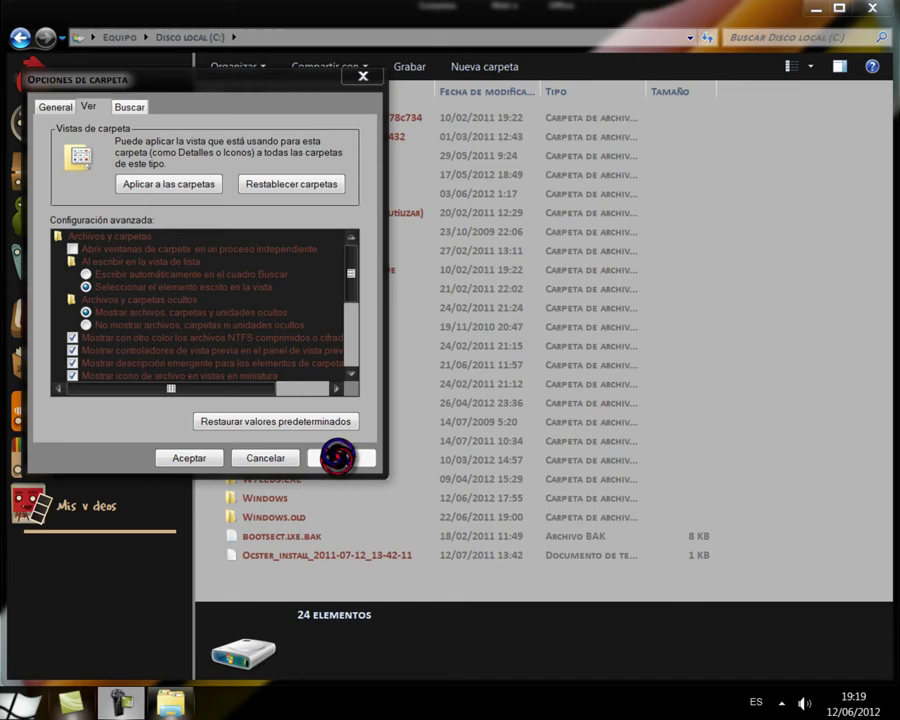
# Confirm Folder Options with Aceptar and scroll through the C: file list.
pyautogui.click(190, 460)
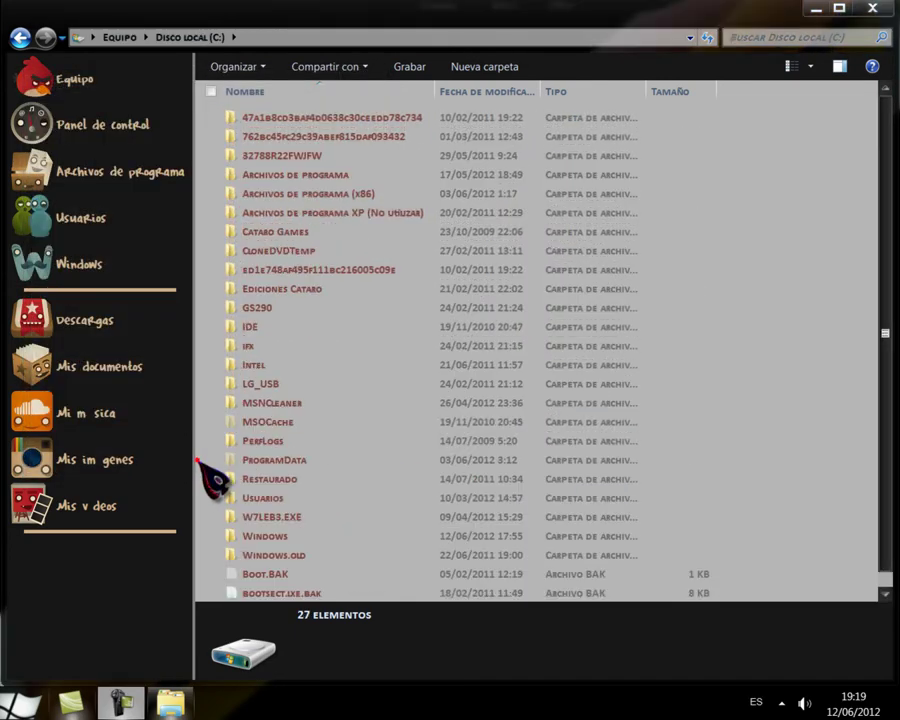
pyautogui.scroll(-1, 283, 478)
pyautogui.scroll(1, 285, 478)
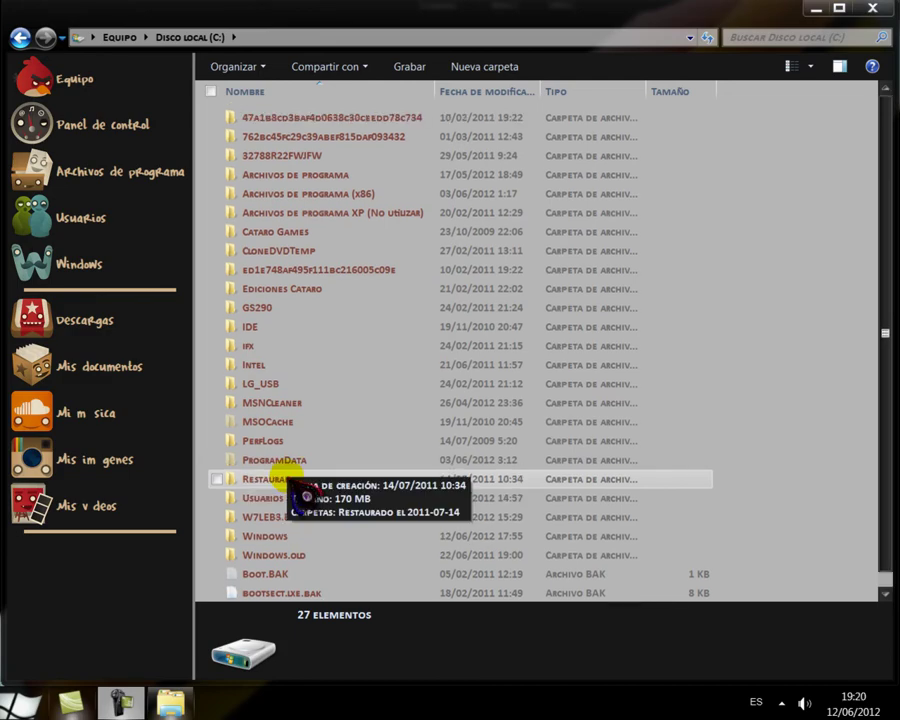
pyautogui.scroll(-1, 297, 490)
pyautogui.scroll(1, 300, 493)
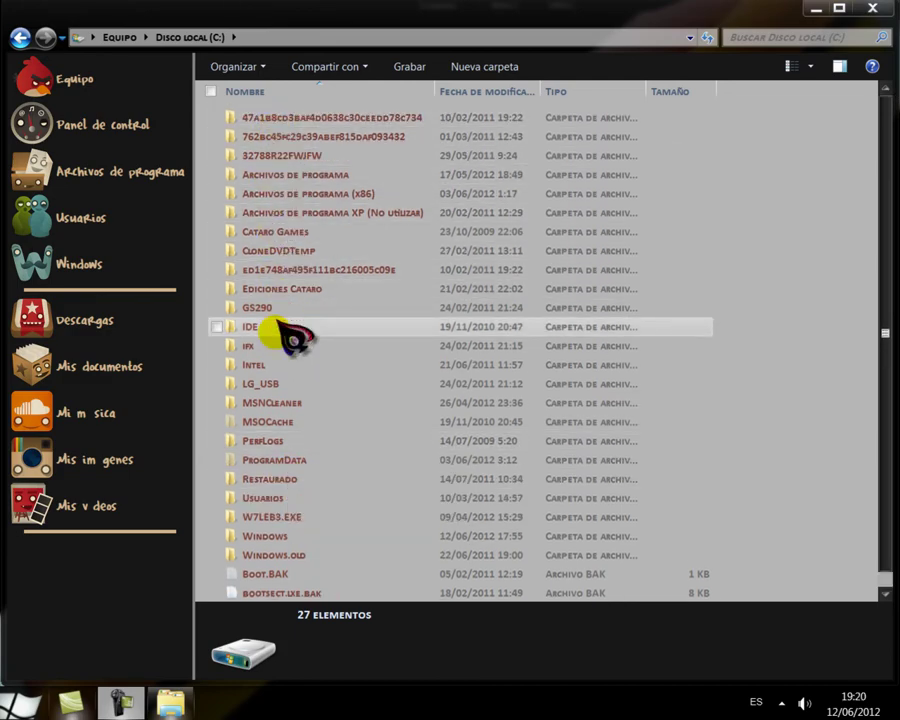
pyautogui.scroll(-1, 292, 424)
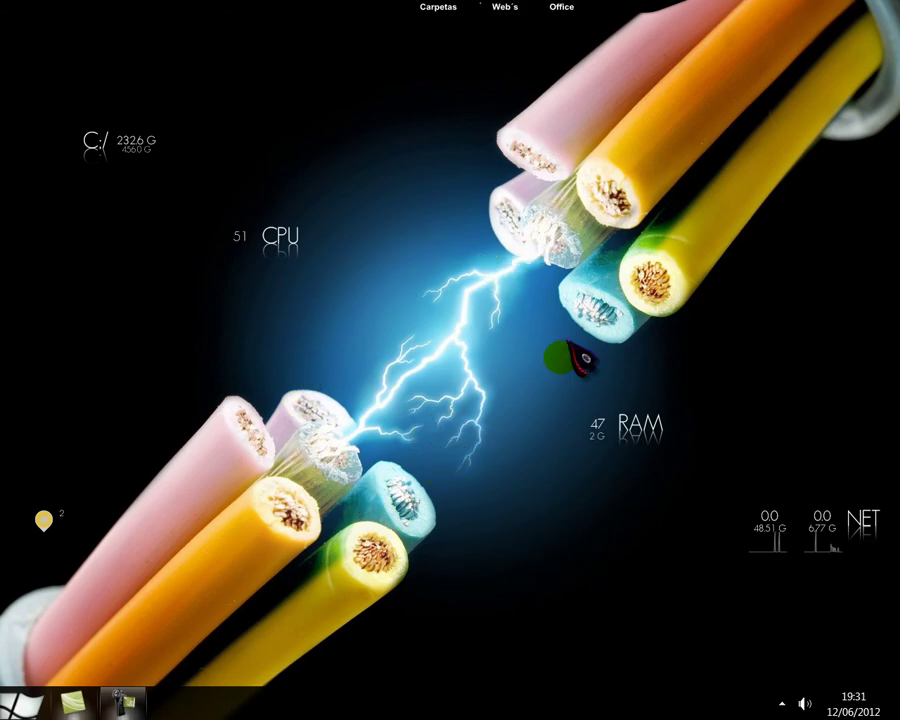
# Create a new desktop folder via Nuevo > Carpeta and name it 'MMF Tutoriales'.
pyautogui.rightClick(430, 390)
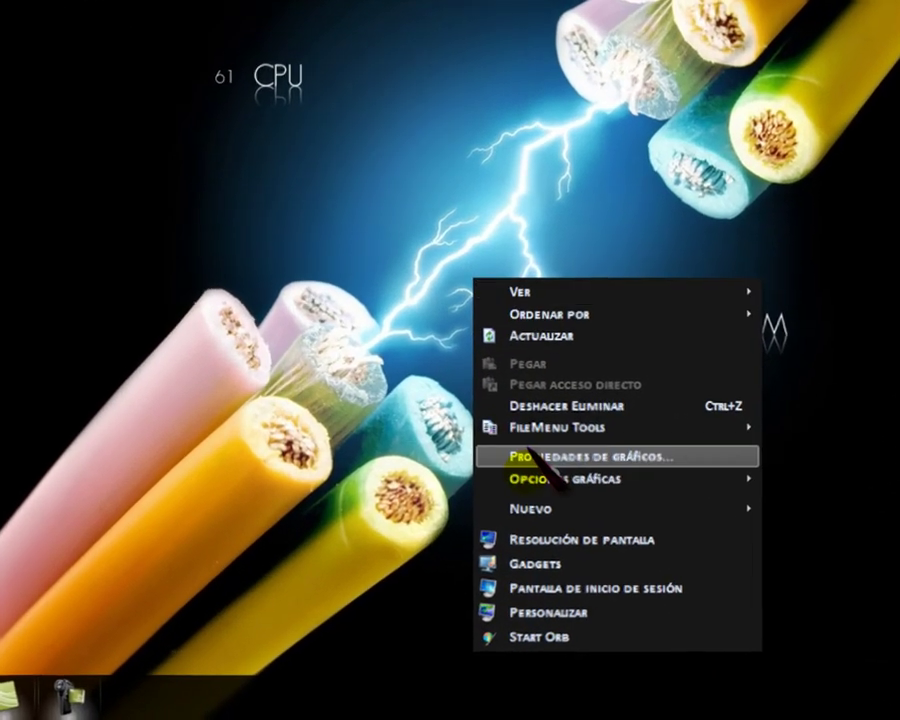
pyautogui.moveTo(530, 507)
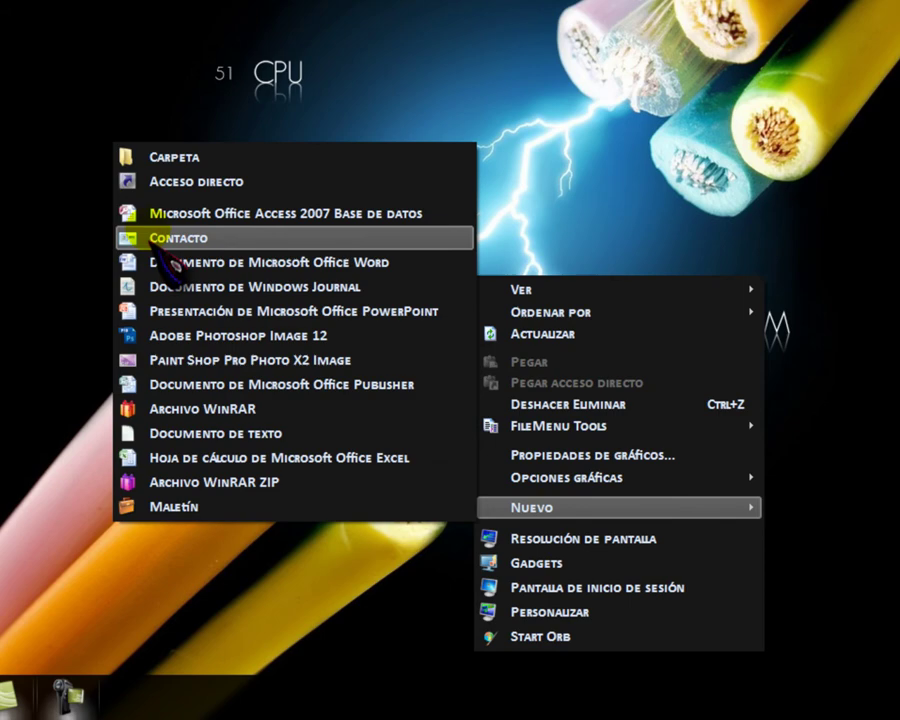
pyautogui.click(190, 158)
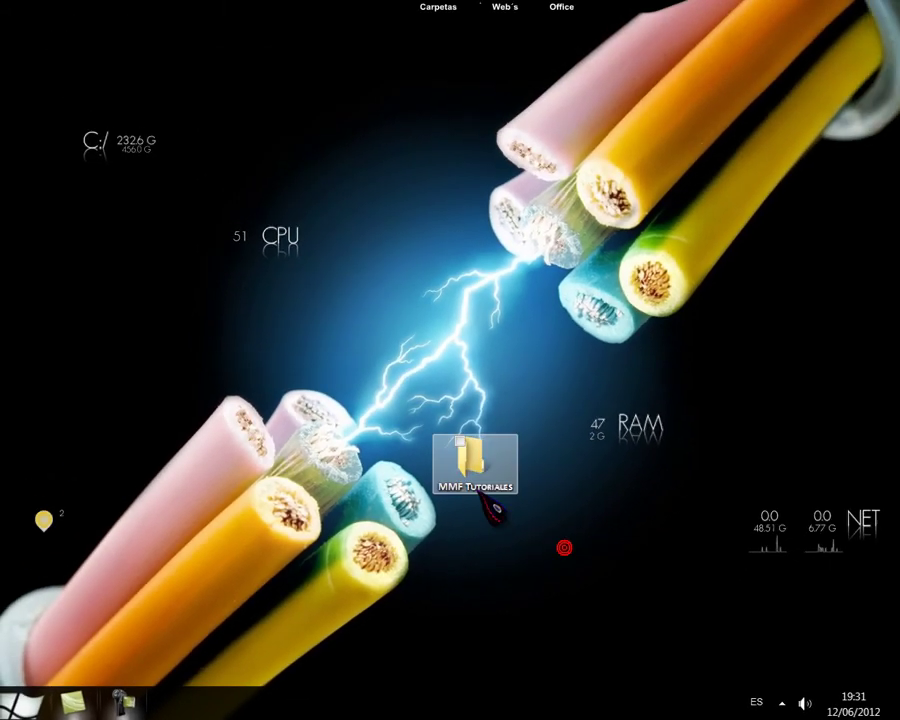
pyautogui.click(432, 657)
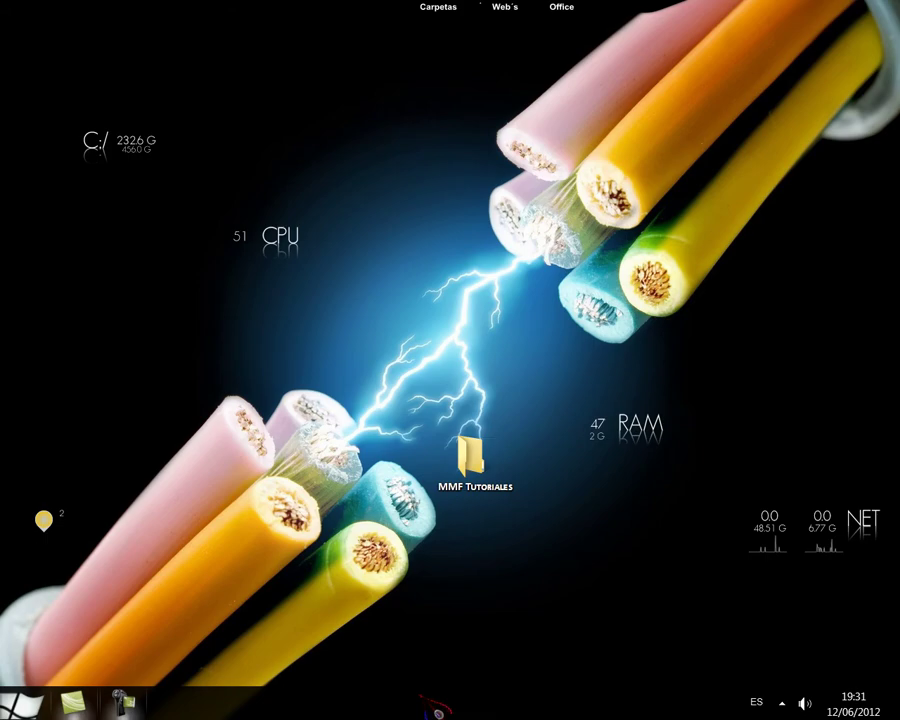
# Add a new taskbar toolbar pointing to the Escritorio > MMF Tutoriales folder.
pyautogui.rightClick(435, 710)
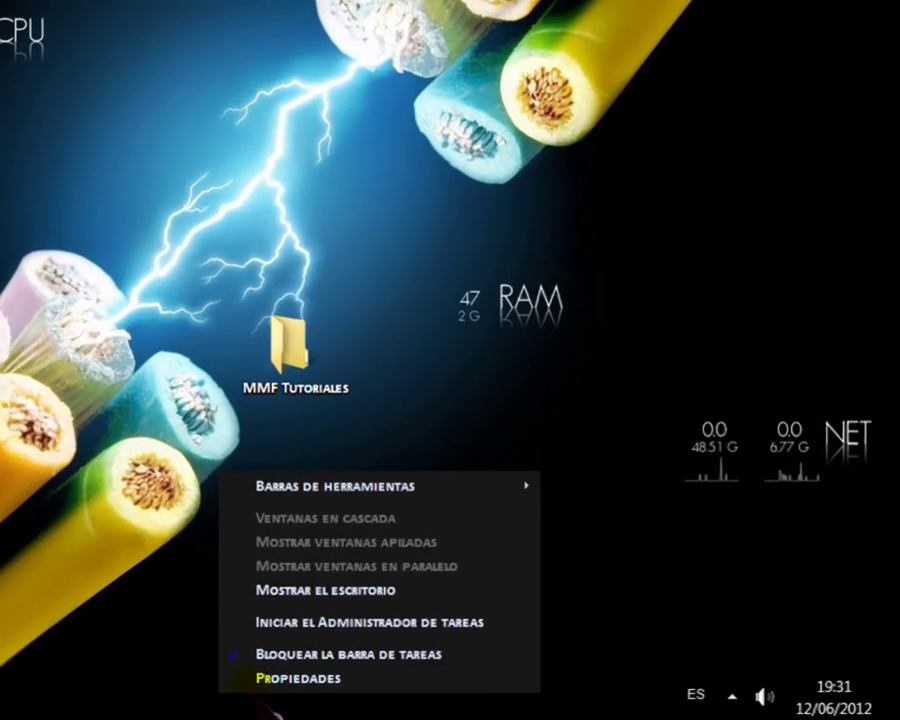
pyautogui.click(298, 484)
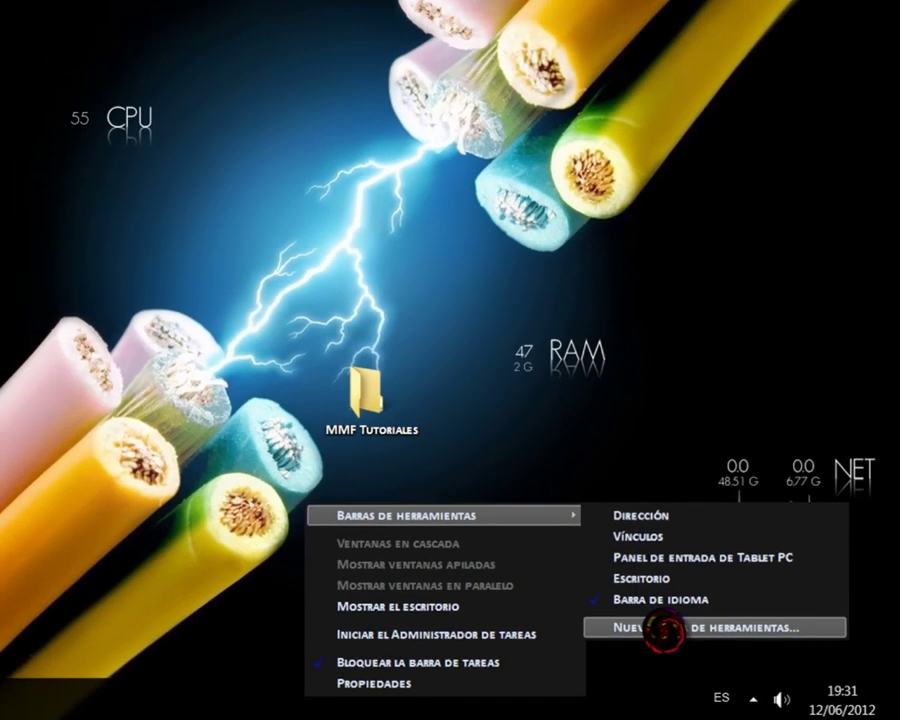
pyautogui.click(625, 620)
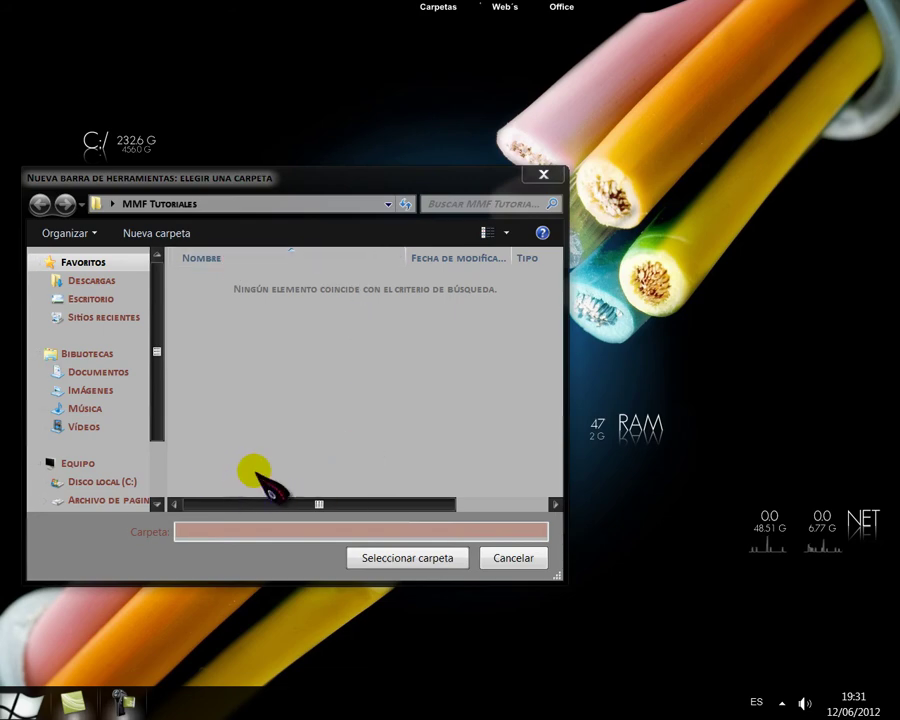
pyautogui.click(82, 299)
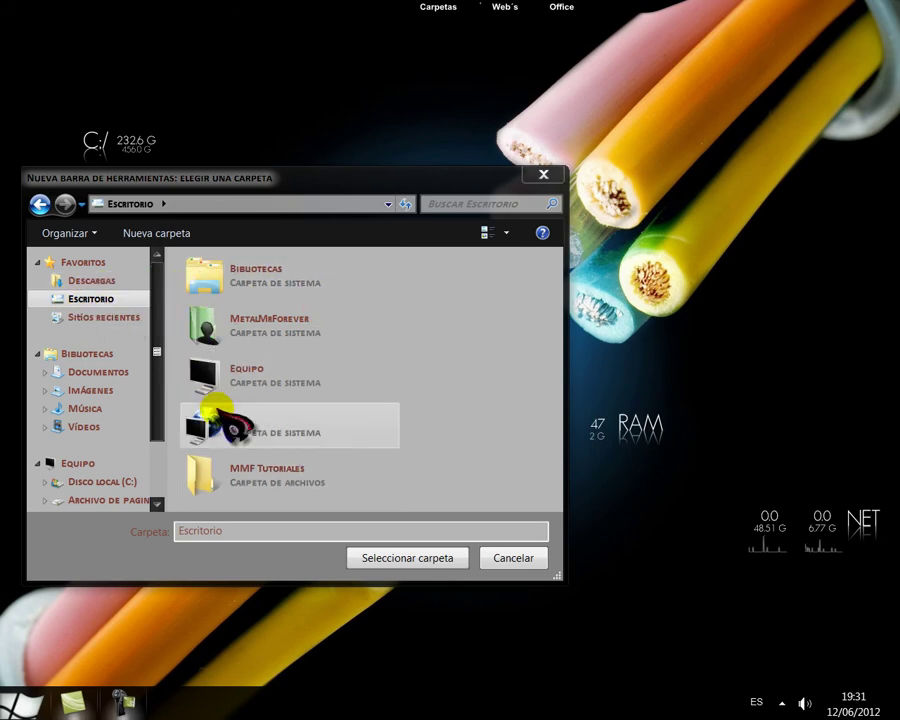
pyautogui.click(246, 490)
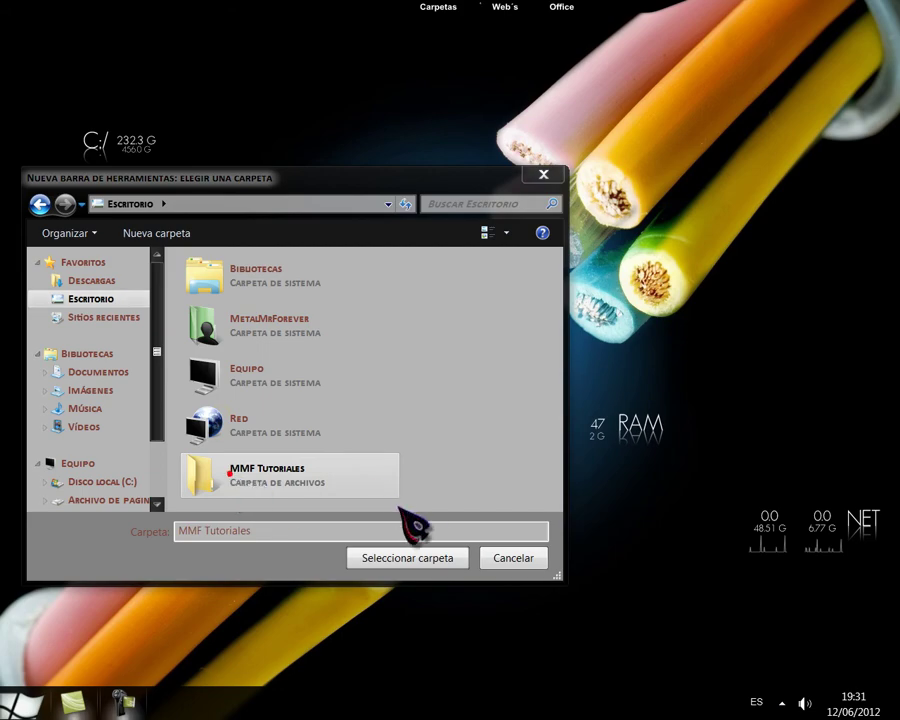
pyautogui.click(400, 562)
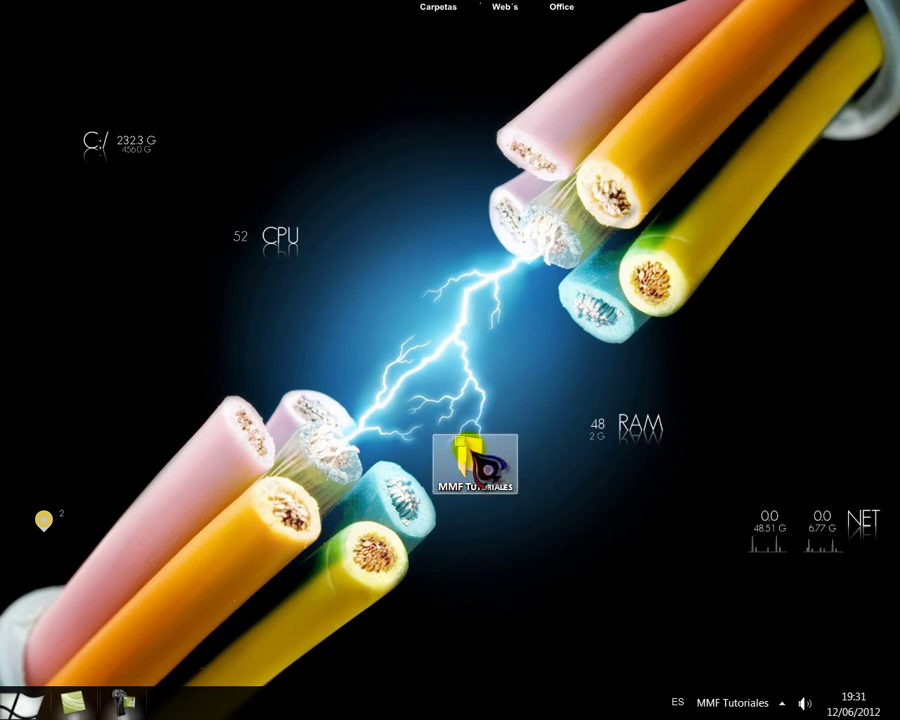
# Delete the MMF Tutoriales desktop folder with Eliminar, confirming Sí to send it to the Recycle Bin.
pyautogui.rightClick(465, 447)
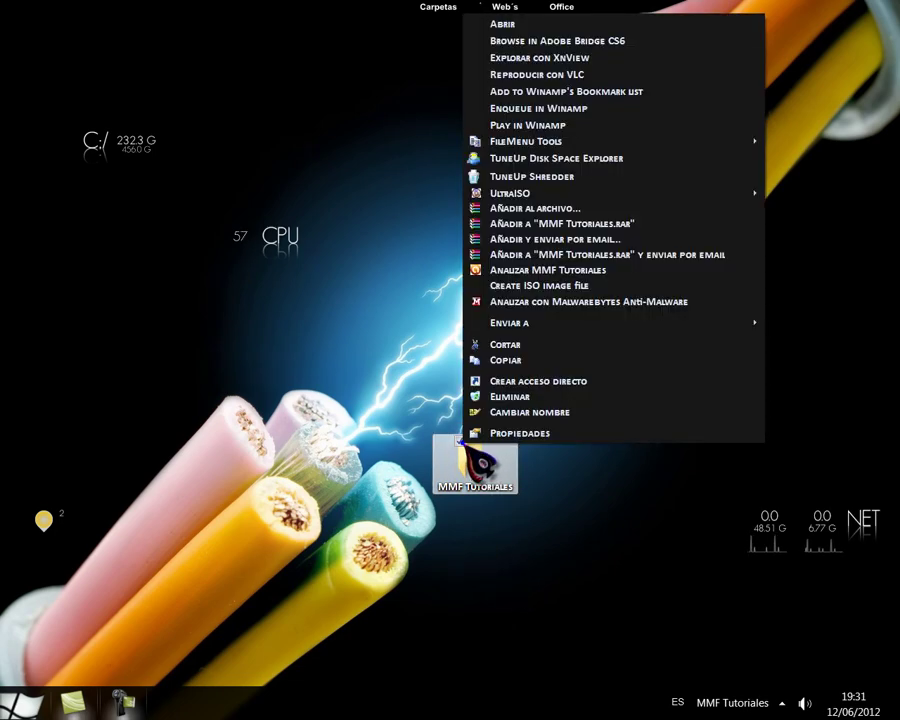
pyautogui.click(510, 399)
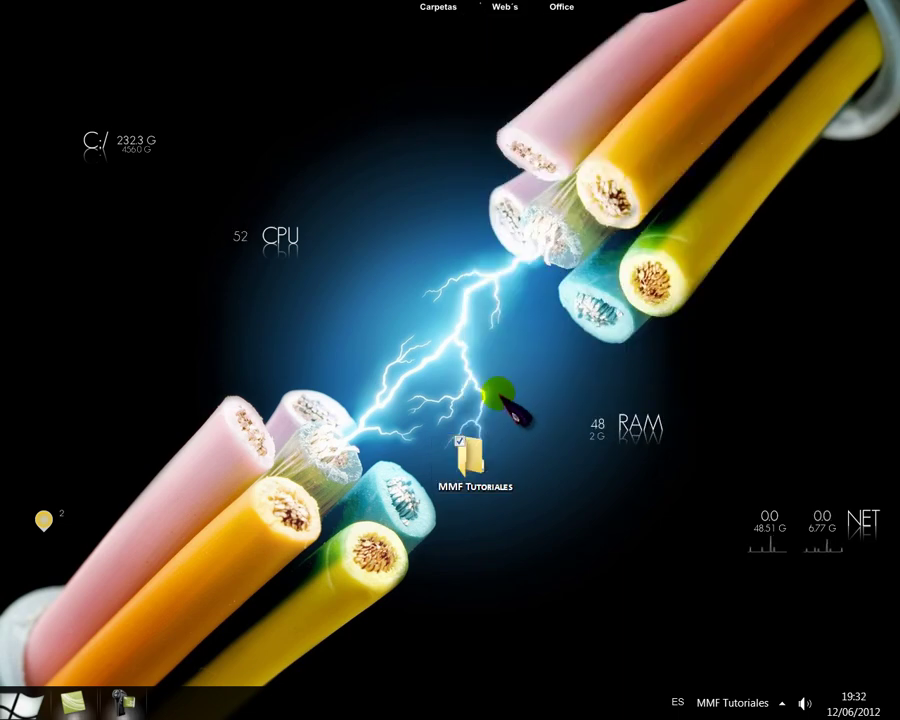
pyautogui.click(515, 423)
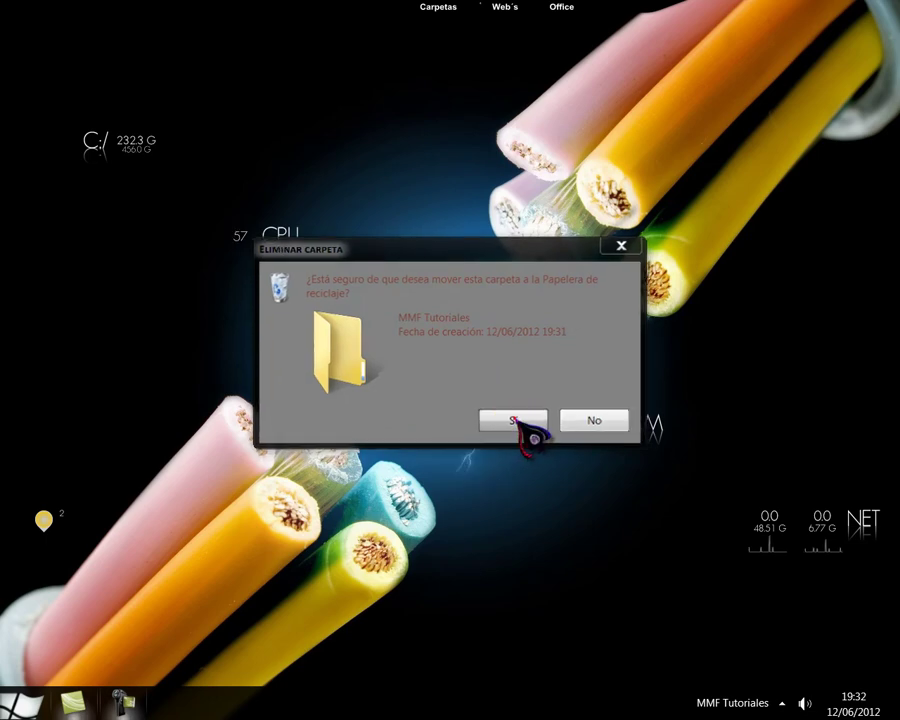
pyautogui.click(514, 421)
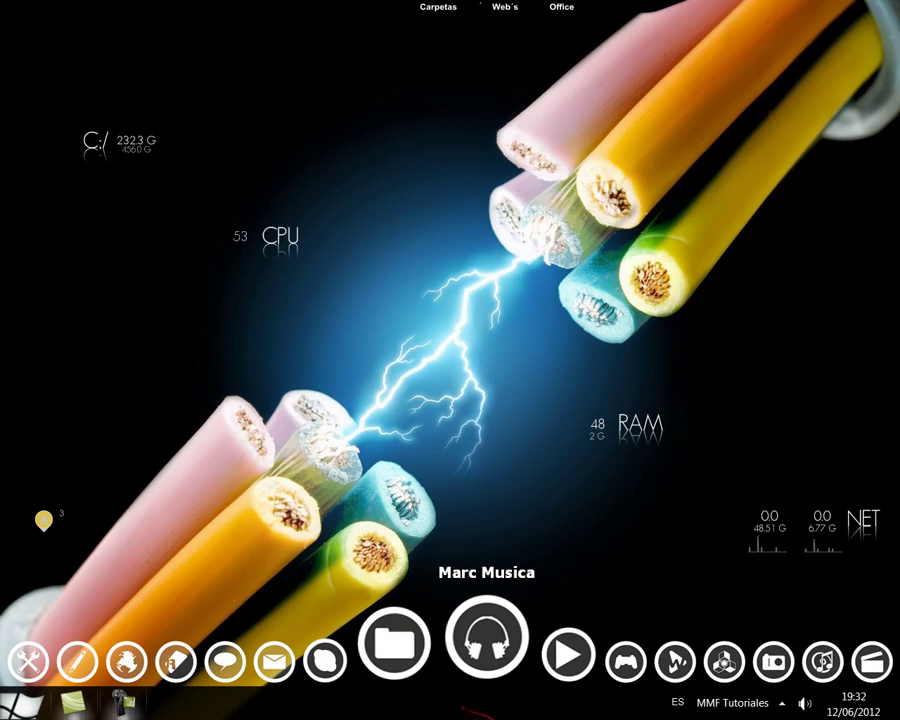
# Unlock the taskbar by unchecking 'Bloquear la barra de tareas'.
pyautogui.rightClick(411, 700)
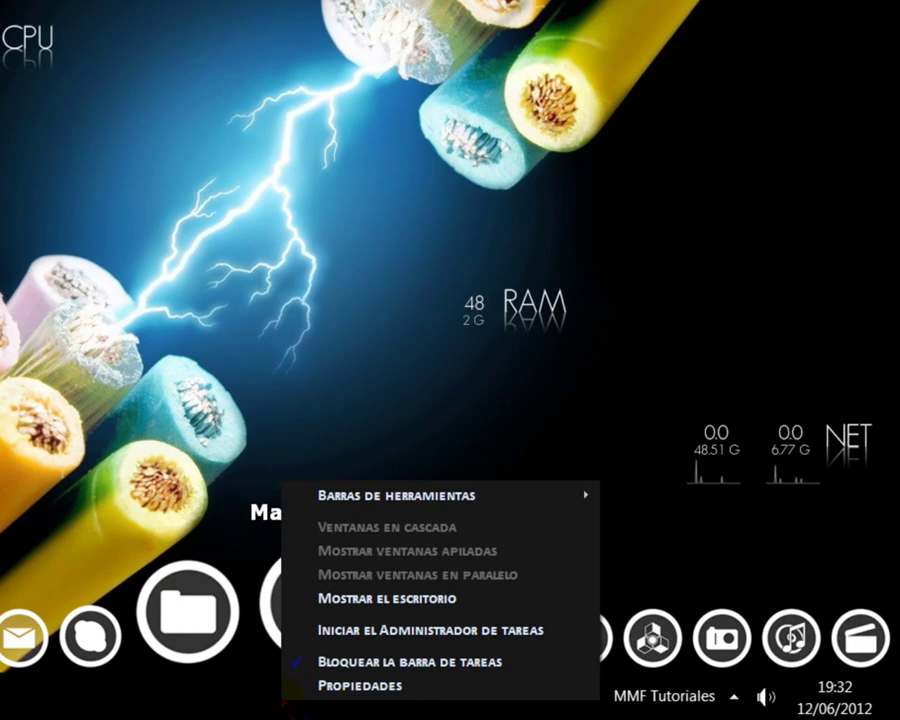
pyautogui.click(314, 664)
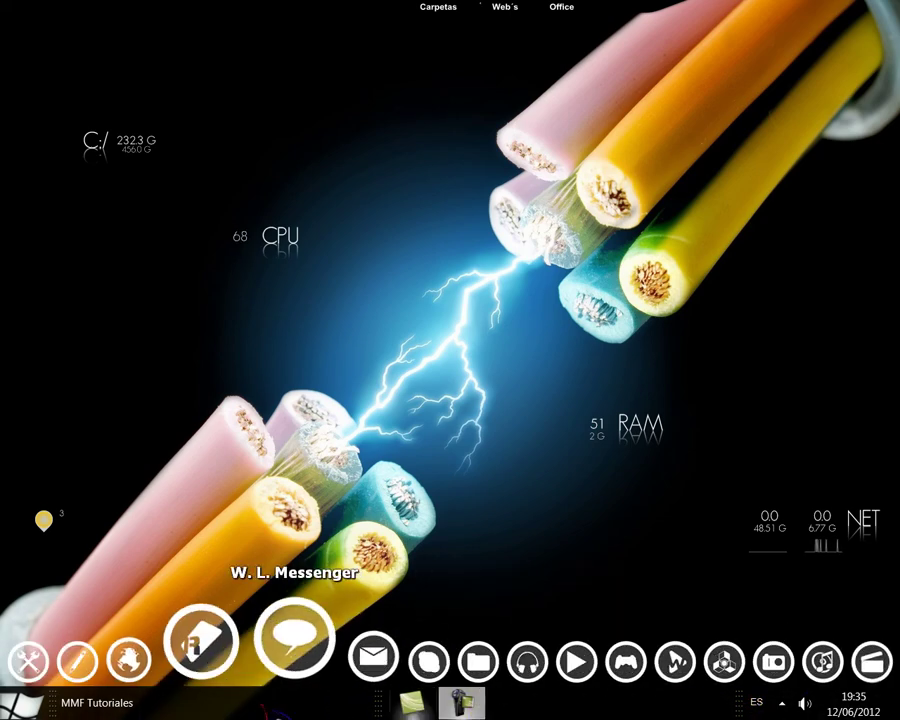
# Re-lock the taskbar by checking 'Bloquear la barra de tareas'.
pyautogui.rightClick(248, 703)
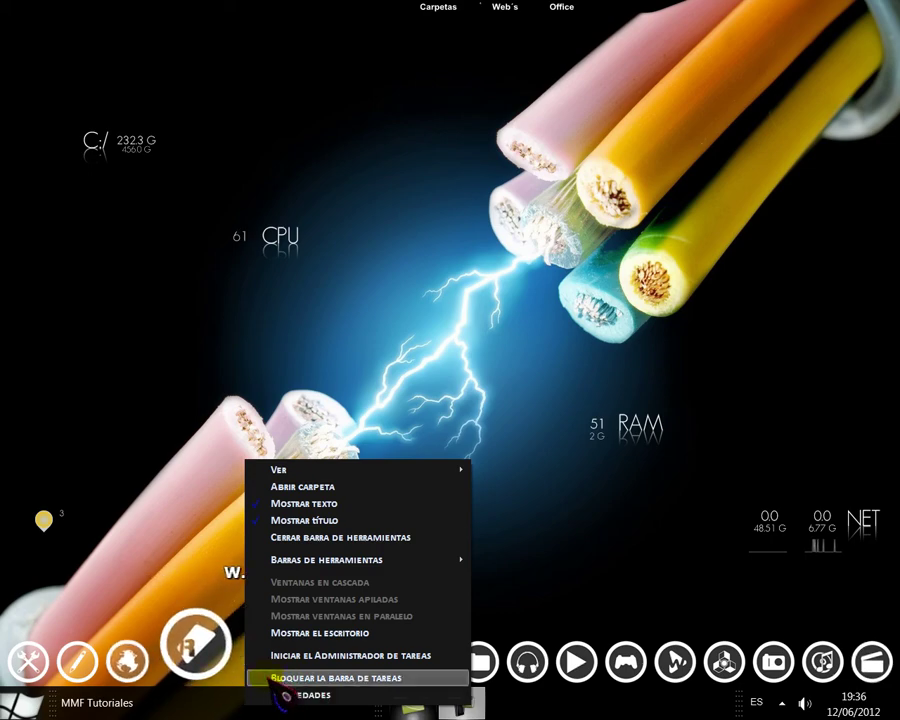
pyautogui.click(300, 678)
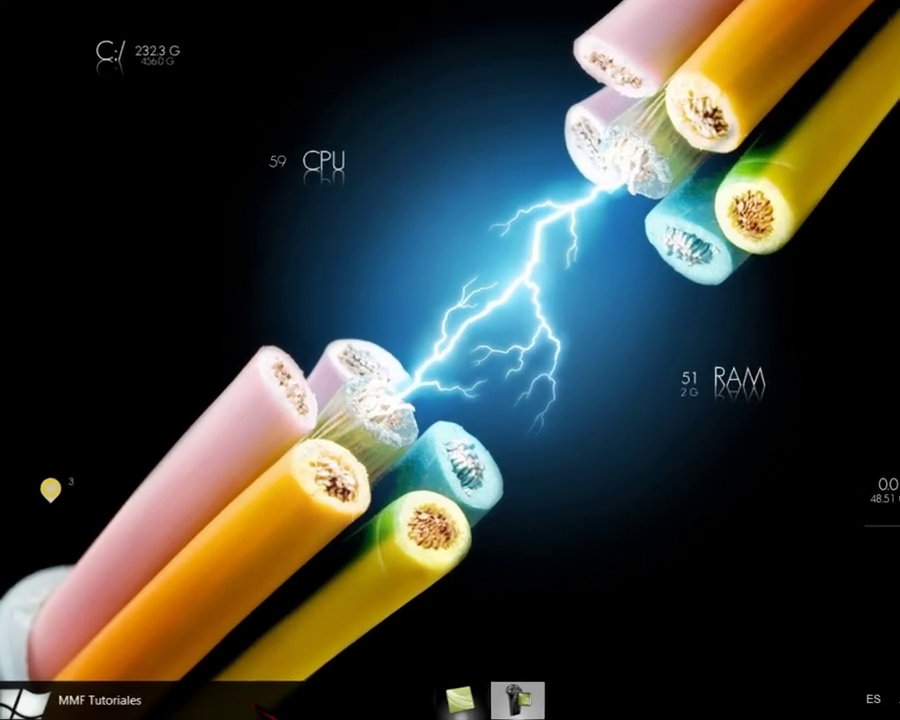
# Close the MMF Tutoriales toolbar with 'Cerrar barra de herramientas'.
pyautogui.rightClick(226, 706)
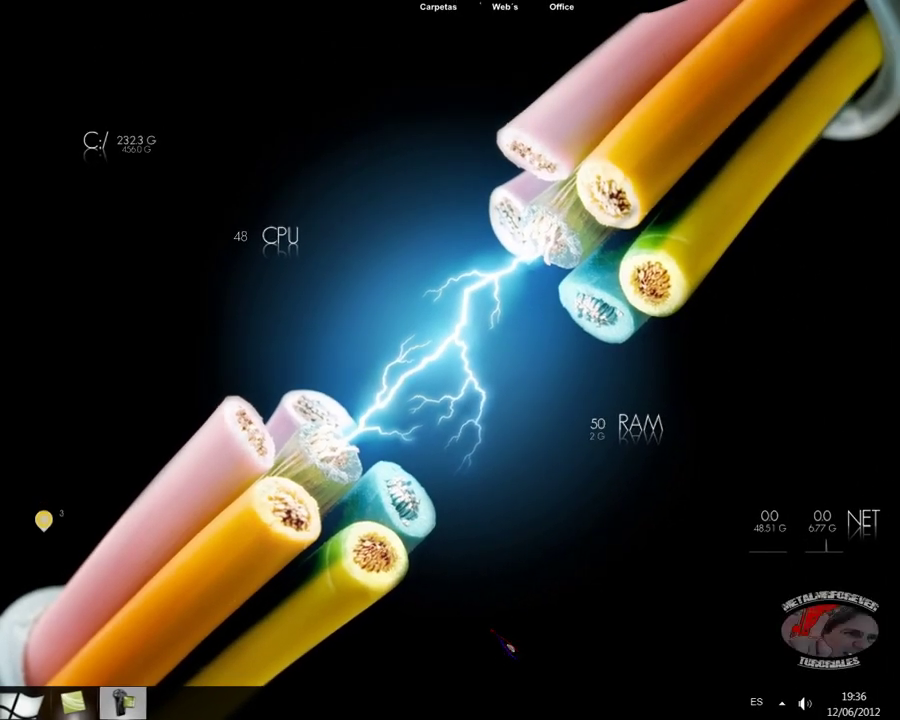
pyautogui.click(430, 447)
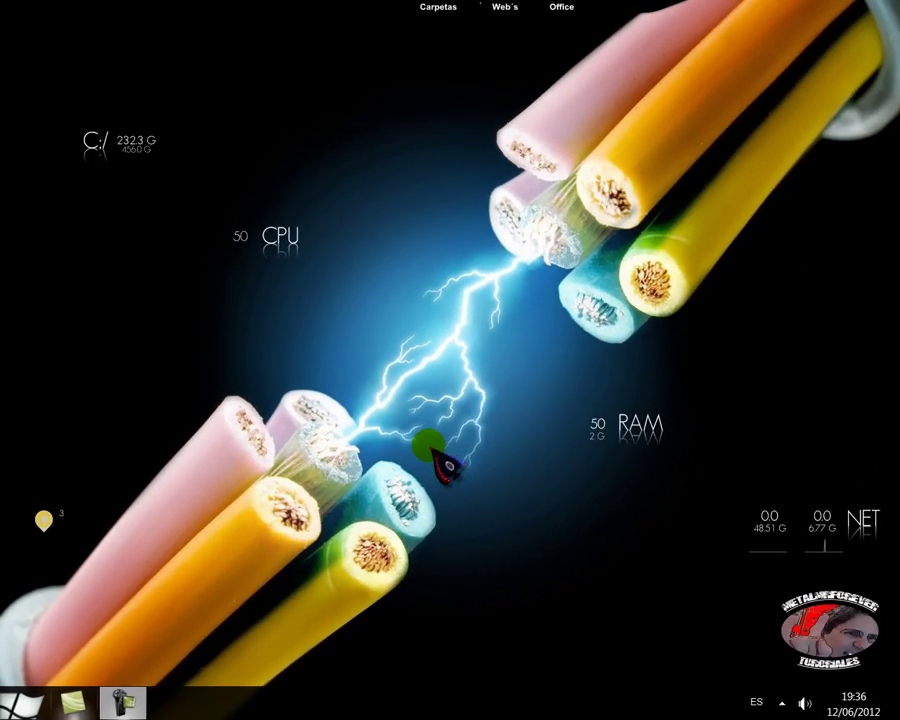